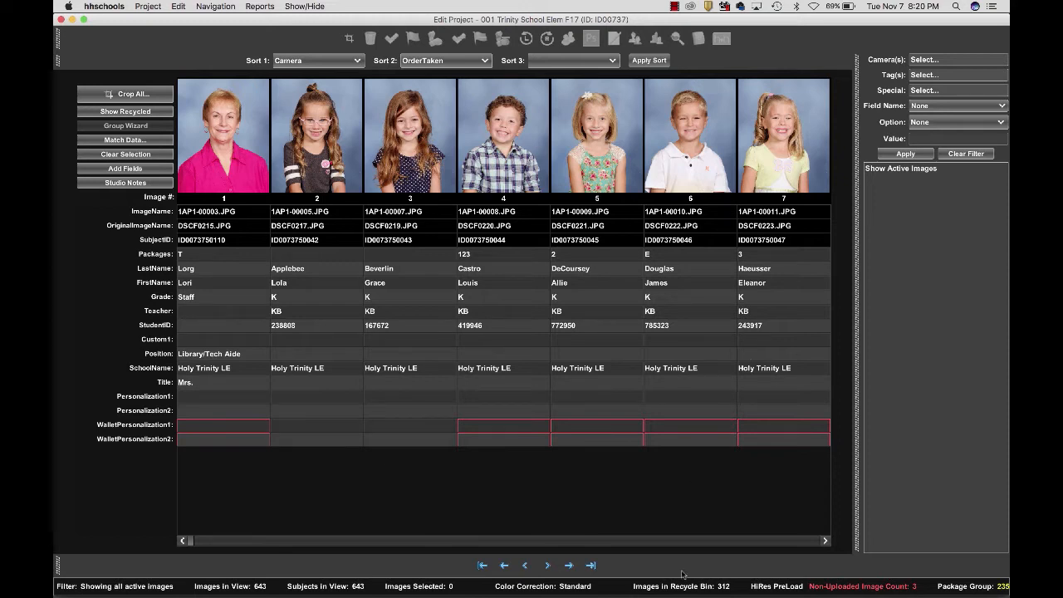
Switch to Excel, review the order rows in the Trinity School Elem 9-22-17 spreadsheet, and close it without saving.
click(641, 584)
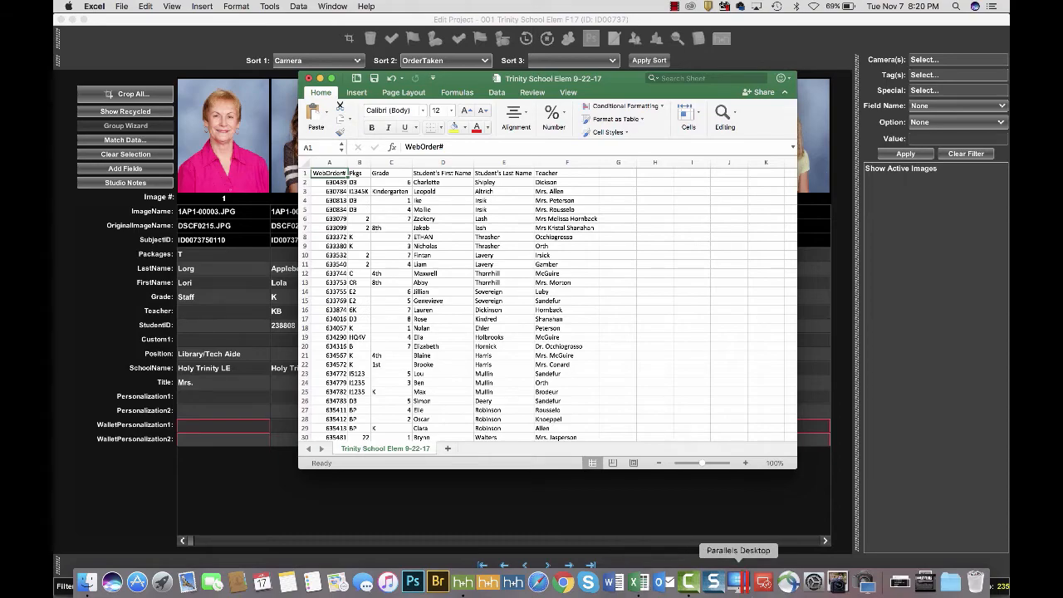
scroll(664, 310, down, 5)
scroll(664, 310, down, 20)
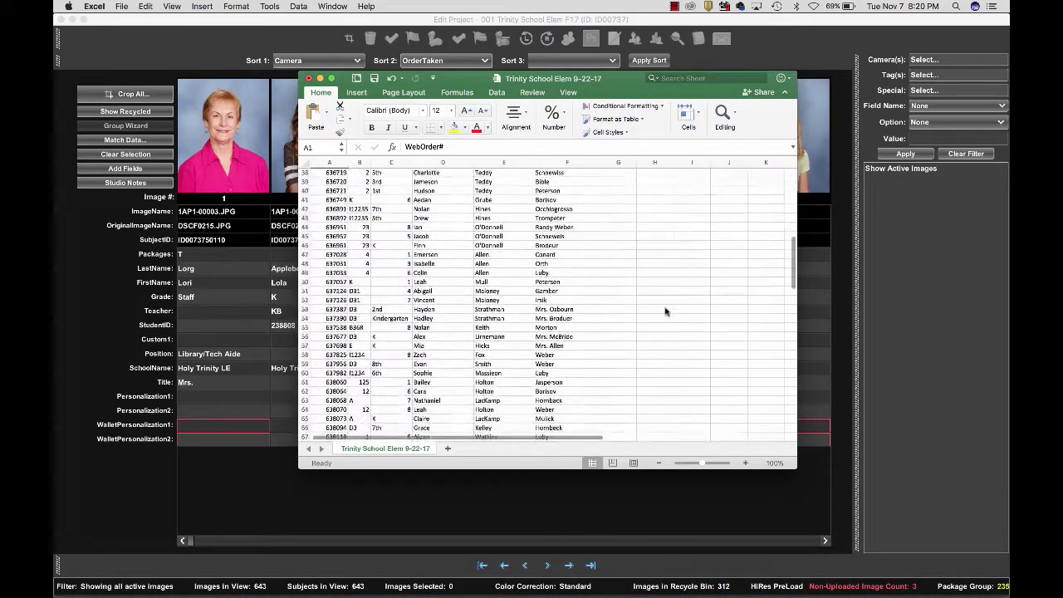
scroll(664, 312, down, 10)
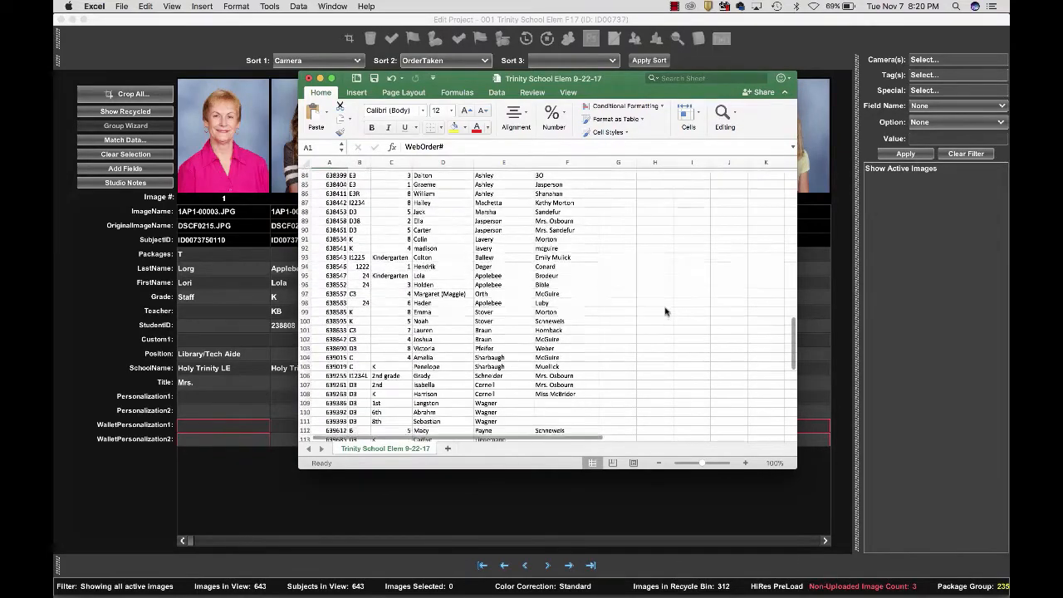
scroll(664, 311, down, 1)
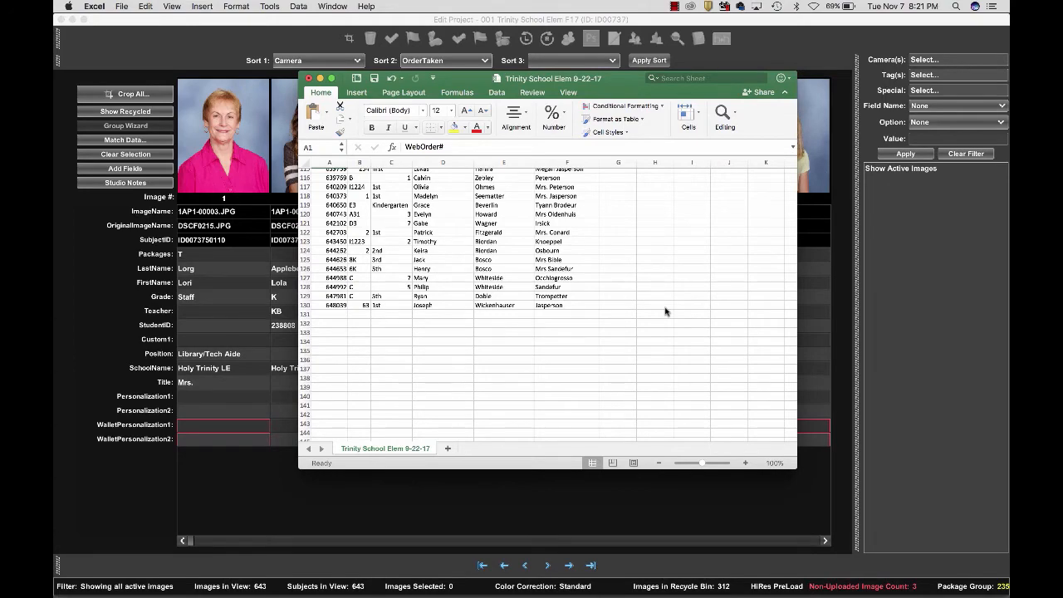
scroll(664, 312, up, 5)
scroll(664, 311, up, 20)
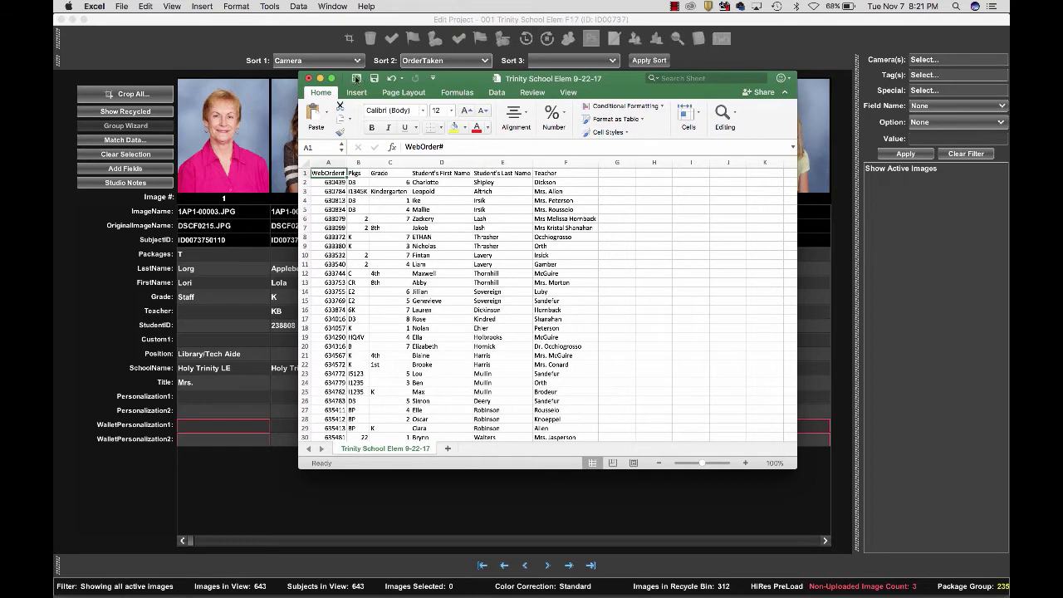
click(308, 77)
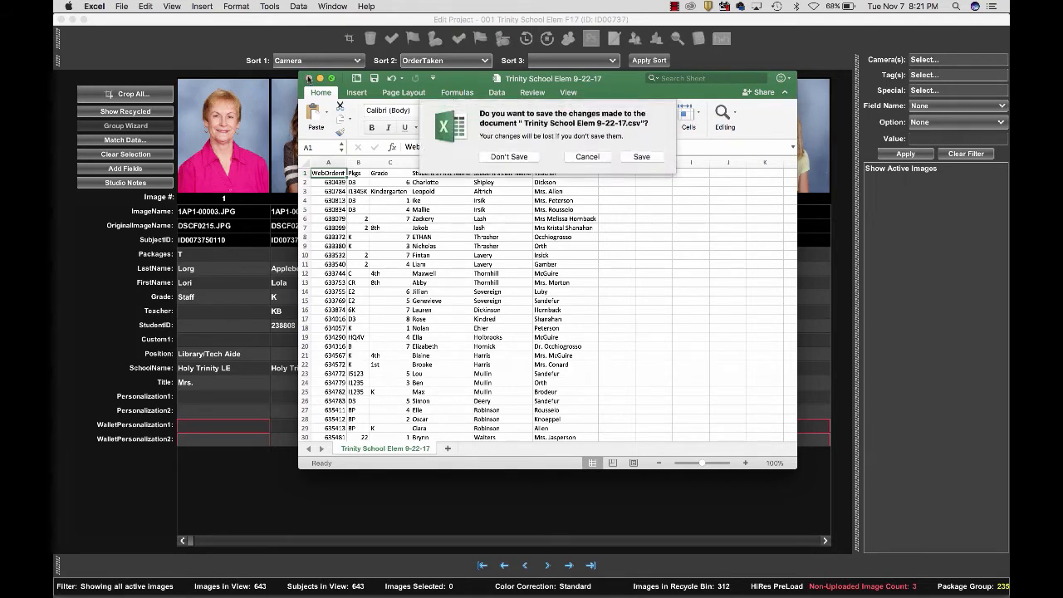
click(508, 156)
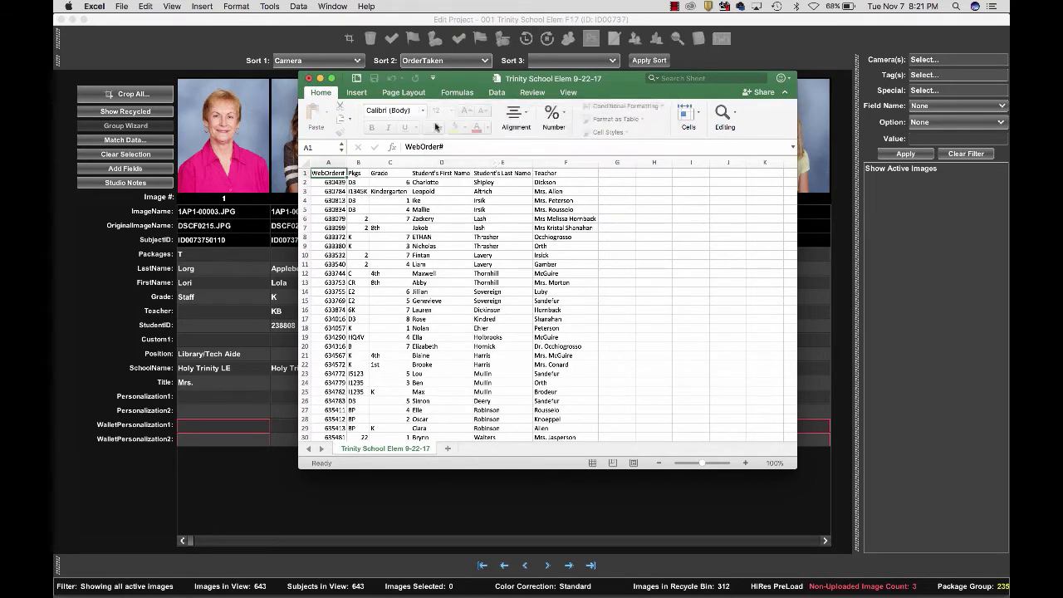
Start a package order import from an HHImageHost PrePay export file, choosing Trinity School Elem 9-22-17.csv from the Trinity School folder on the Desktop.
click(147, 6)
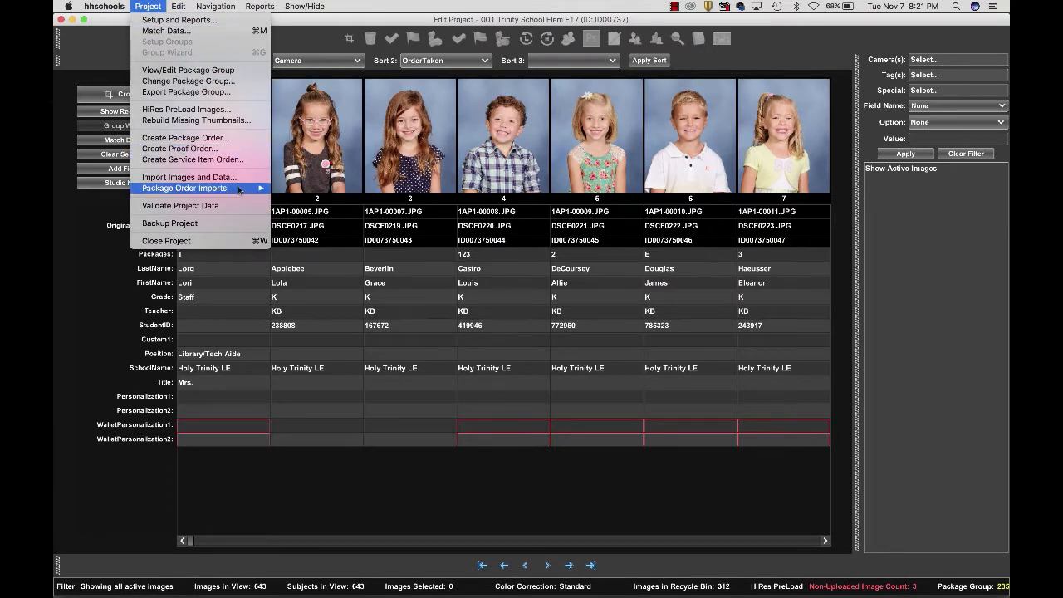
mouse_move(240, 193)
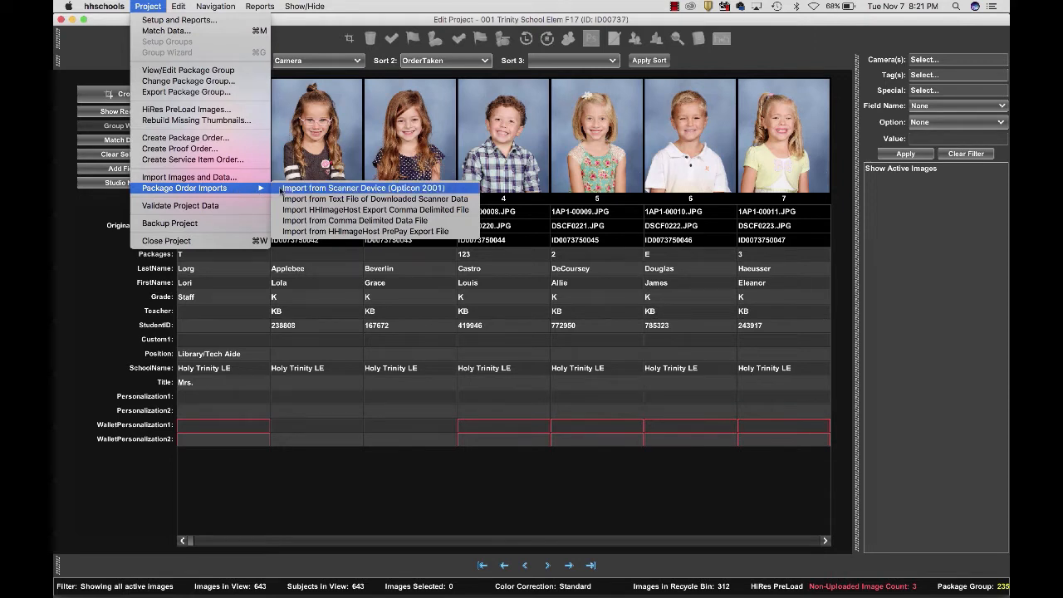
click(469, 232)
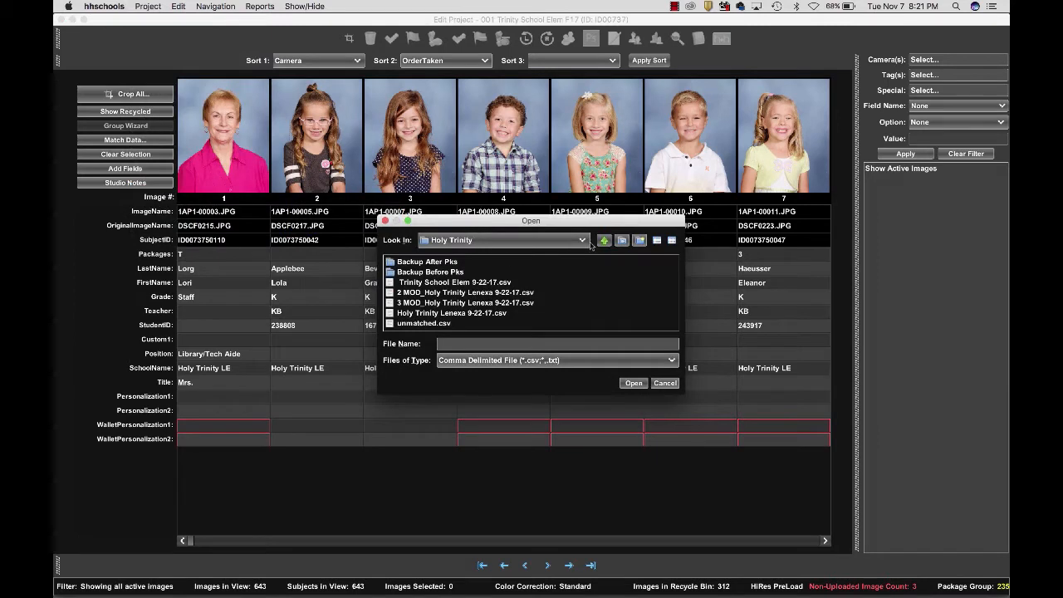
click(604, 242)
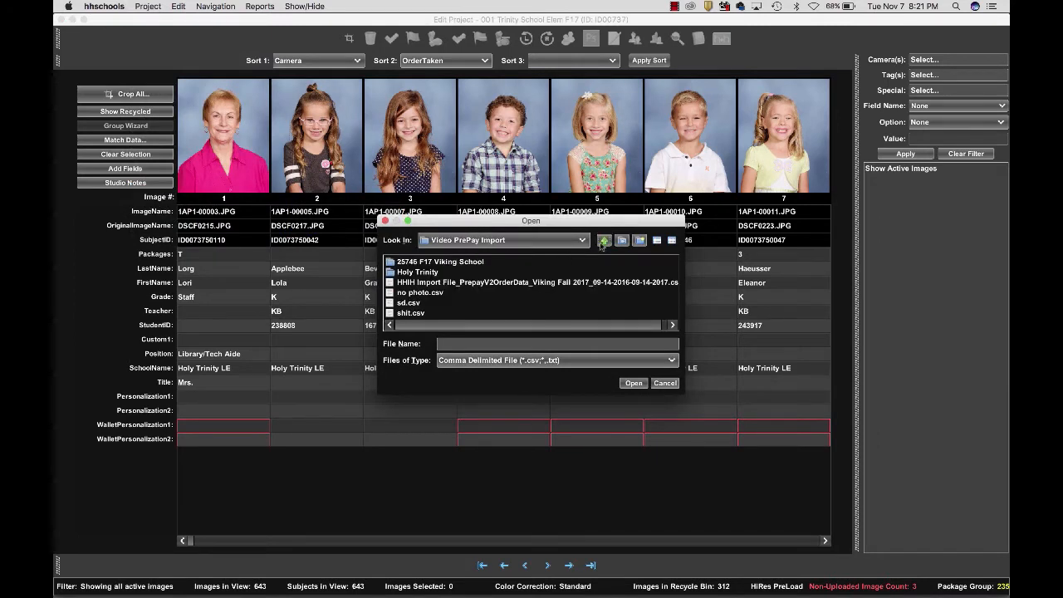
click(604, 240)
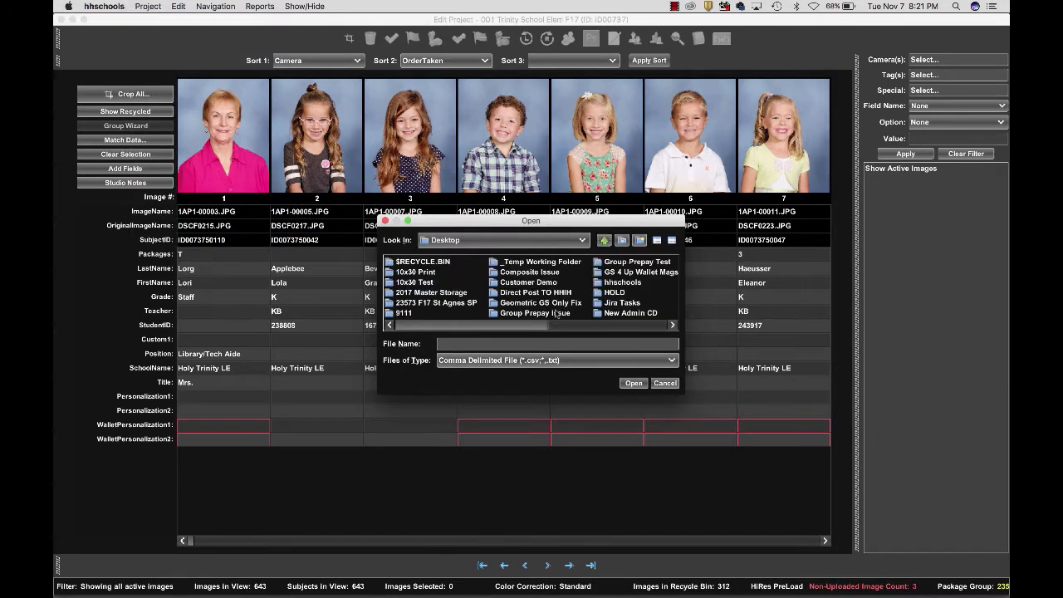
drag(529, 330, 598, 330)
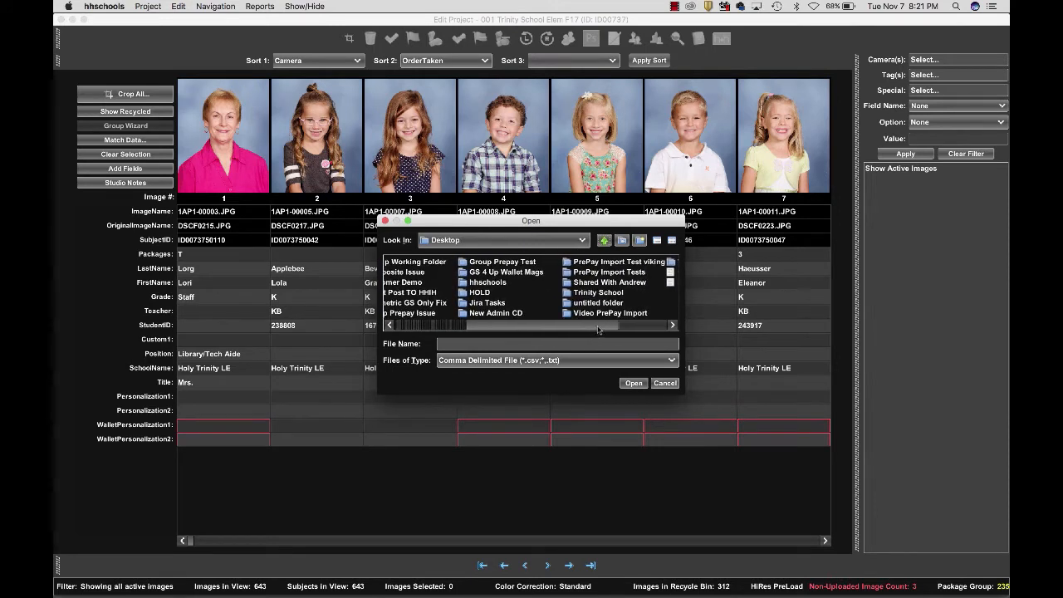
double_click(597, 293)
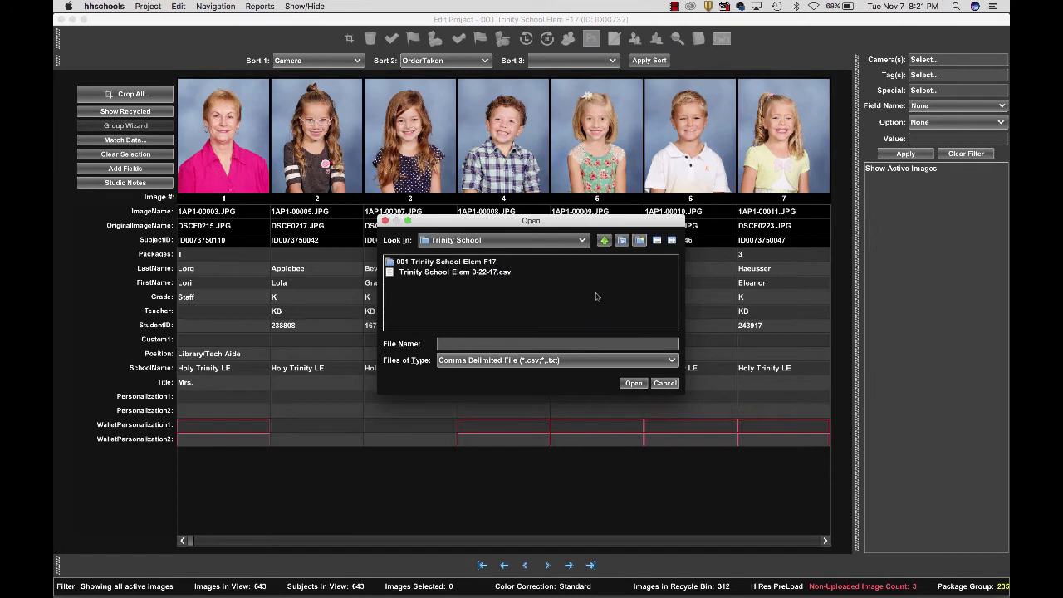
double_click(440, 272)
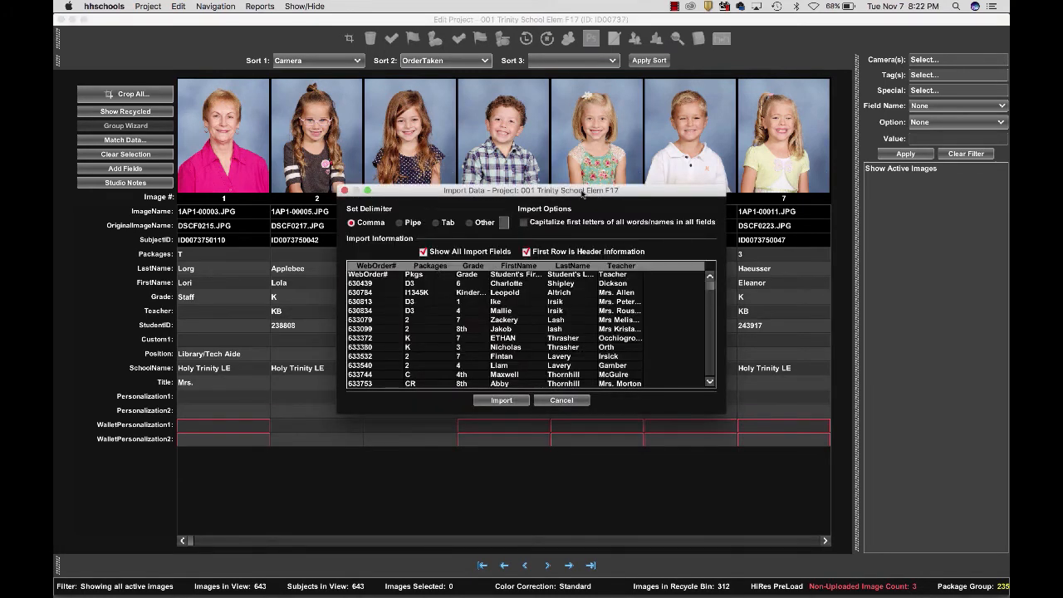
Enlarge the import preview and import the comma-delimited data with the first row as header information.
drag(584, 193, 472, 136)
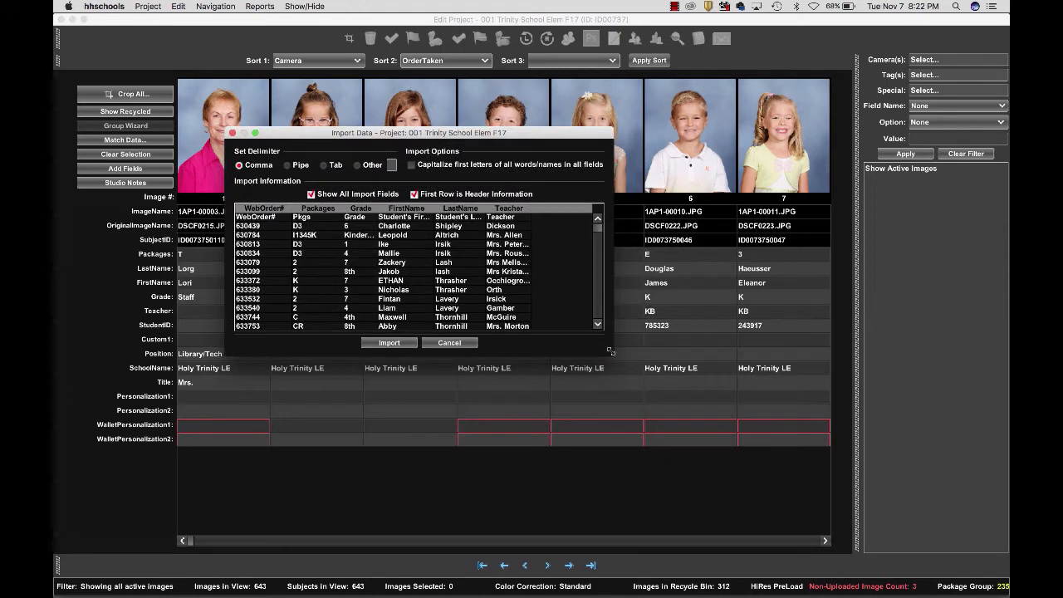
drag(611, 351, 744, 467)
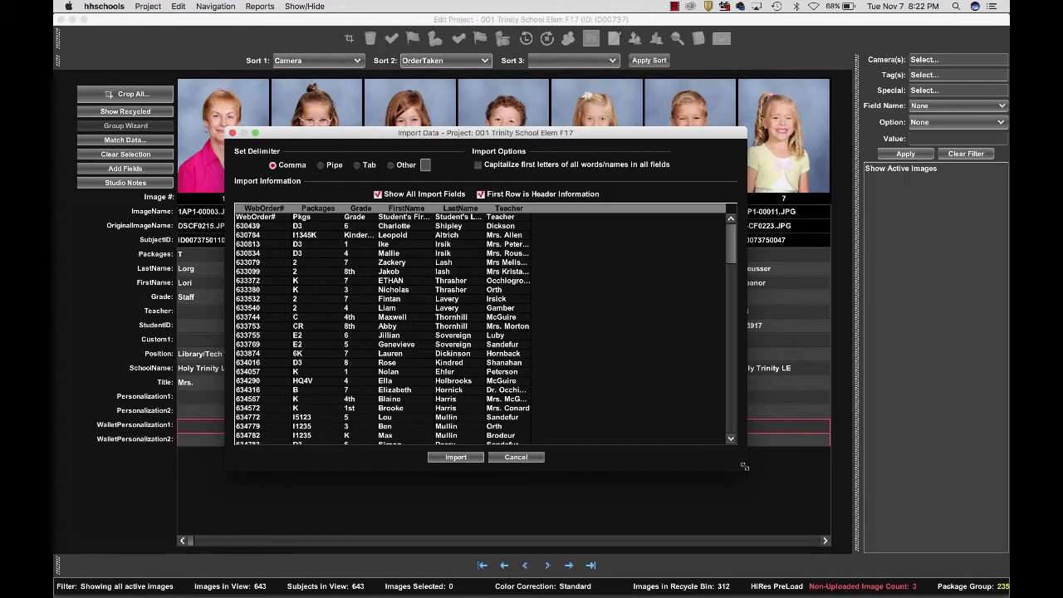
click(456, 457)
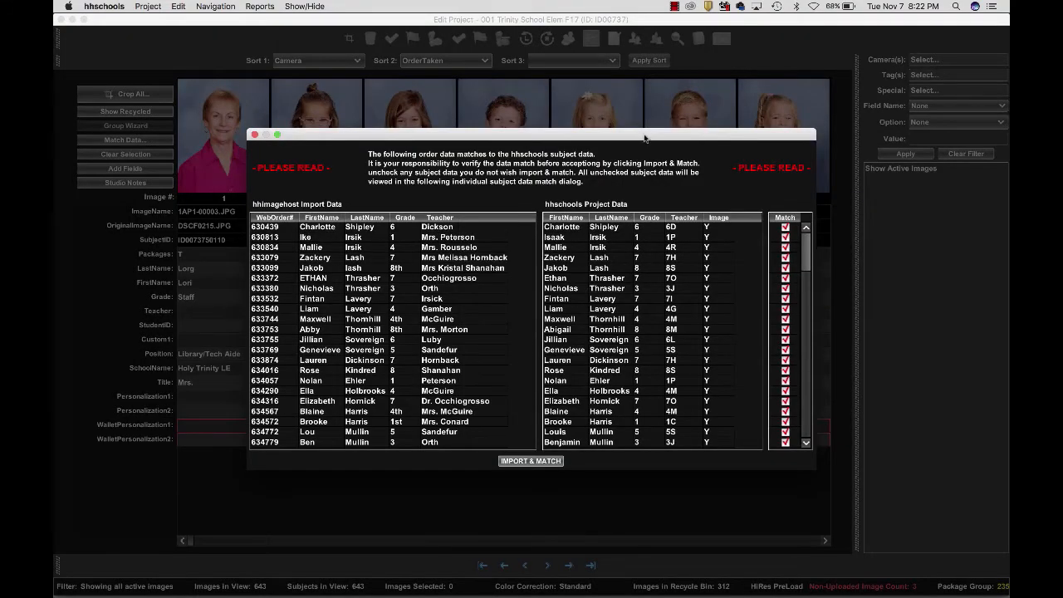
Enlarge the match review window and compare the first four import orders with their matching project subjects.
drag(644, 134, 544, 20)
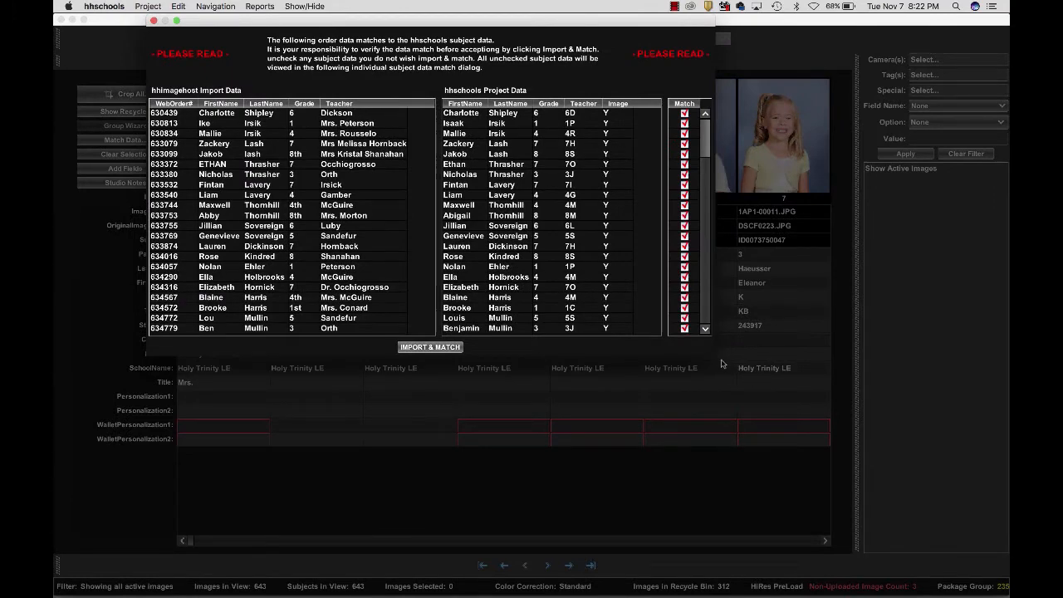
drag(714, 355, 897, 573)
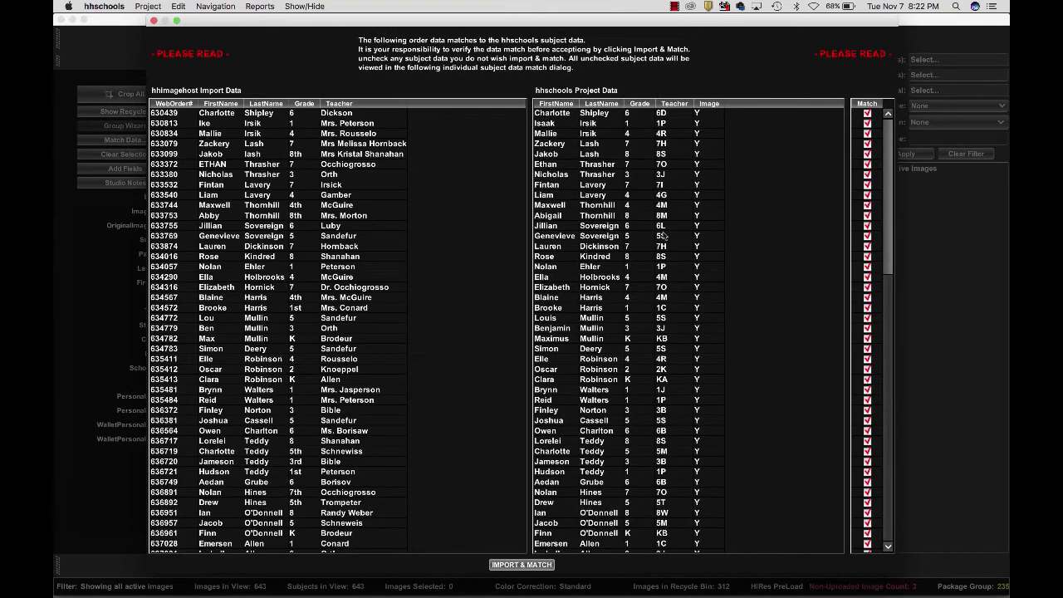
click(232, 116)
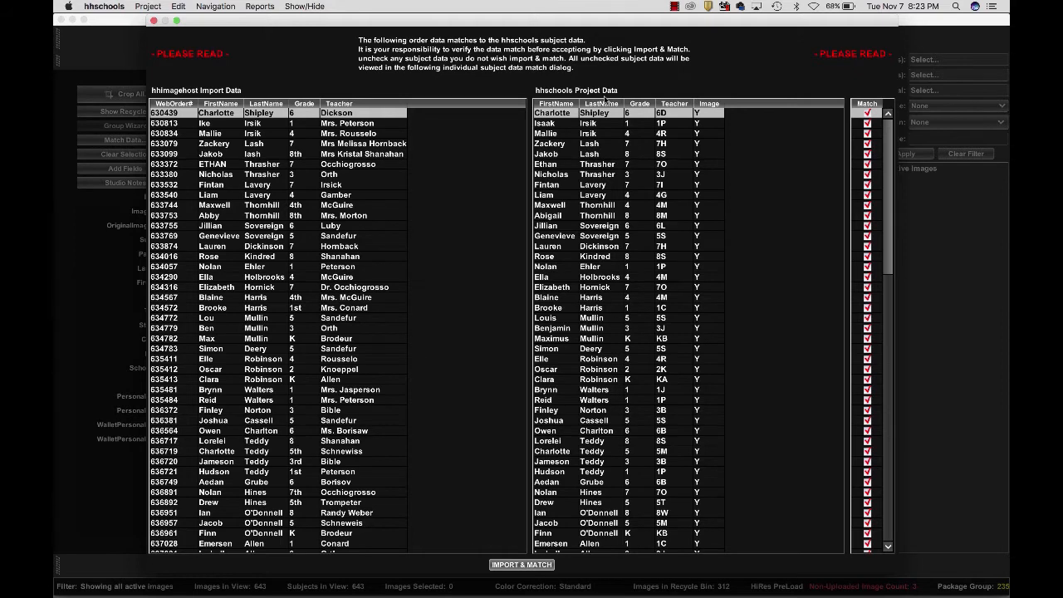
key(Down)
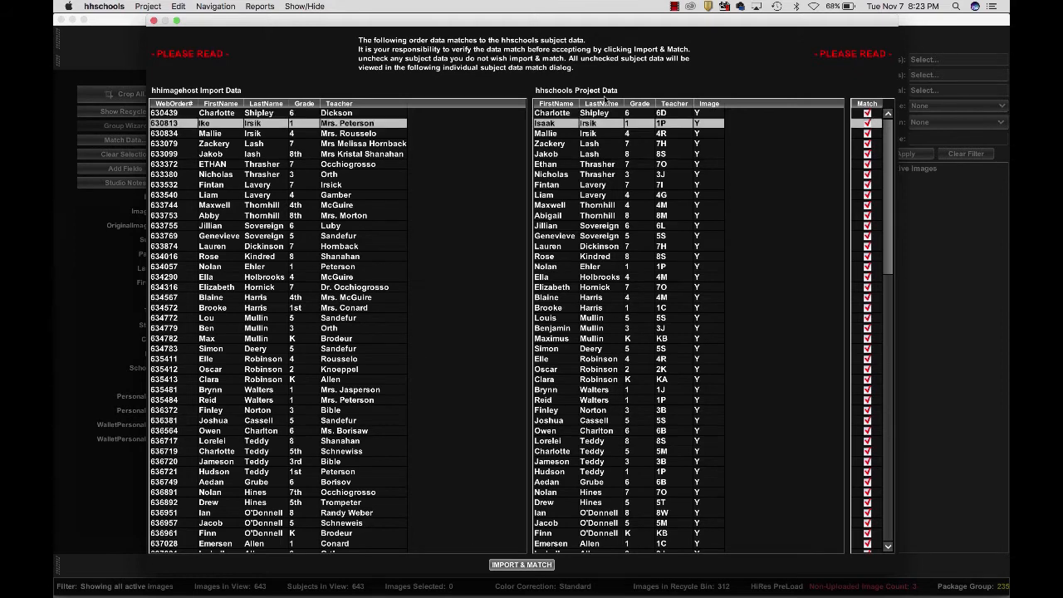
key(Down)
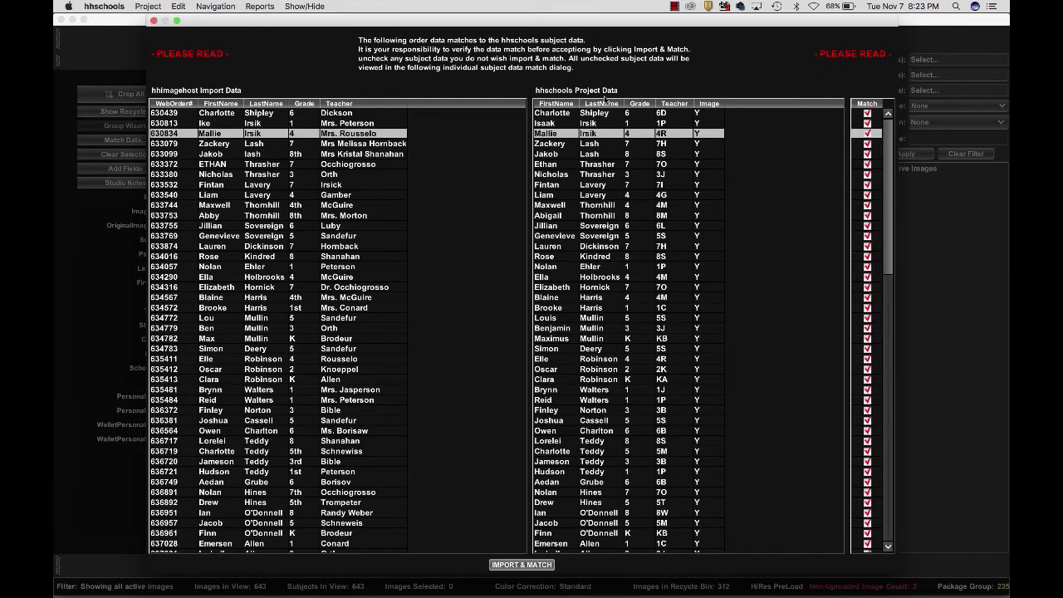
key(Down)
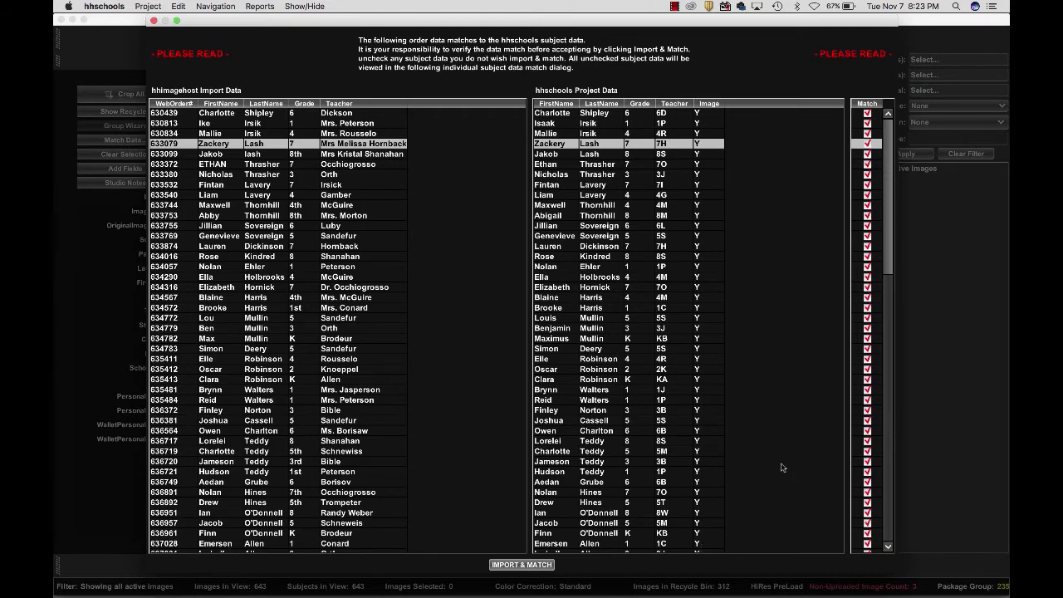
Toggle the fourth order's match off and back on, and import and match all the checked orders.
click(867, 145)
click(868, 144)
click(510, 566)
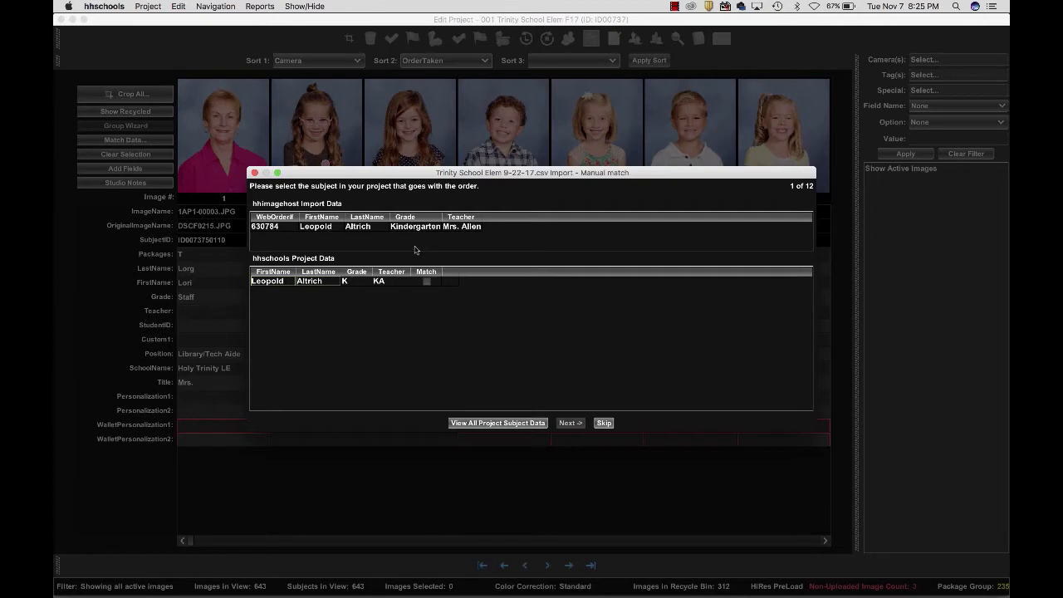
Manually match the first two kindergarten orders to the same-named subjects with teacher codes KA and KB.
click(426, 281)
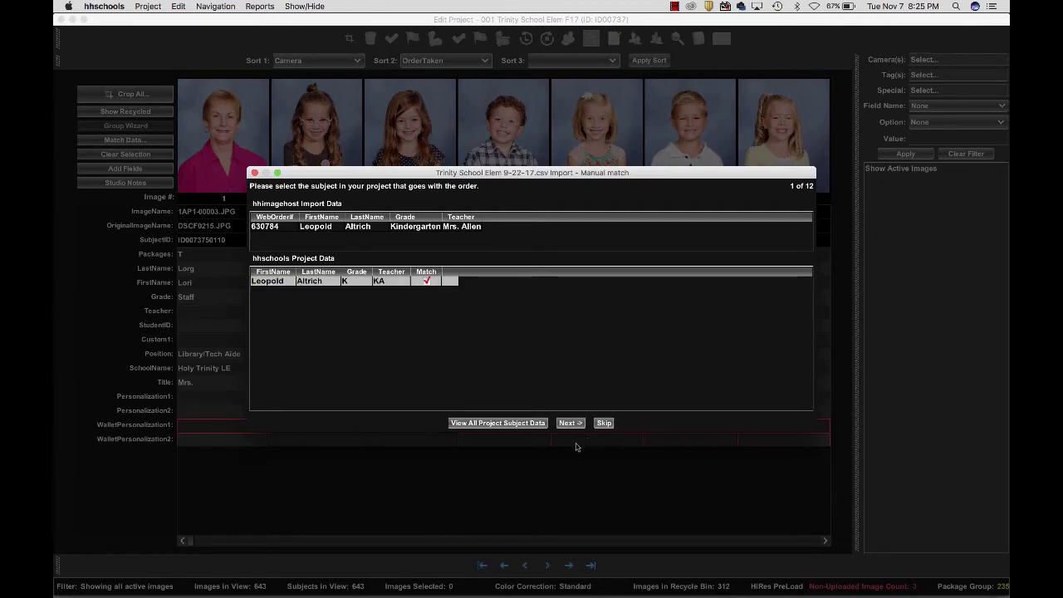
click(567, 423)
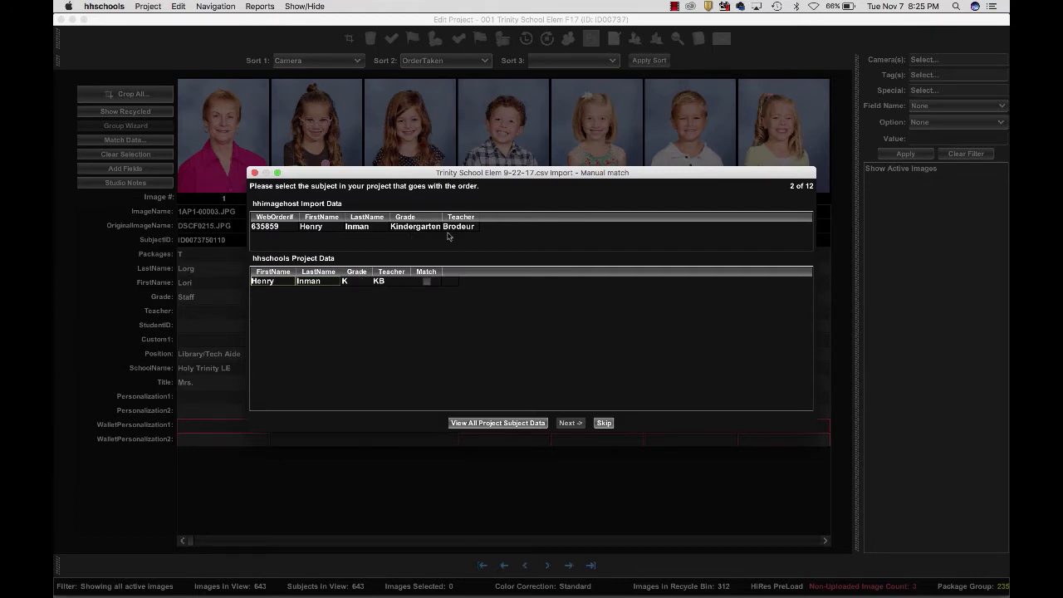
click(426, 282)
click(570, 423)
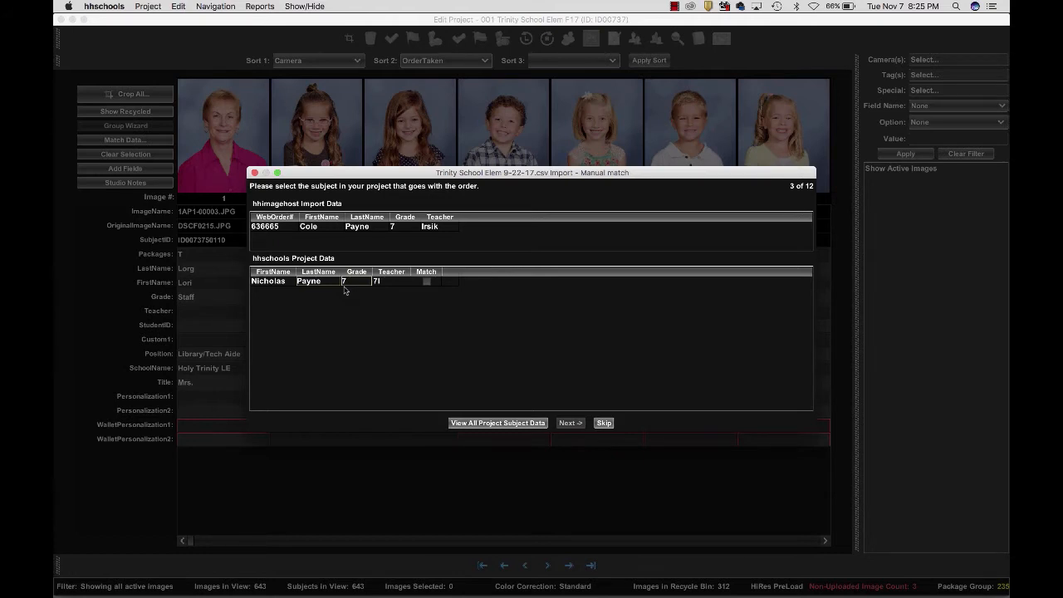
Skip the third order, and try to match the fourth order's grade 4 subject before skipping it too.
click(604, 423)
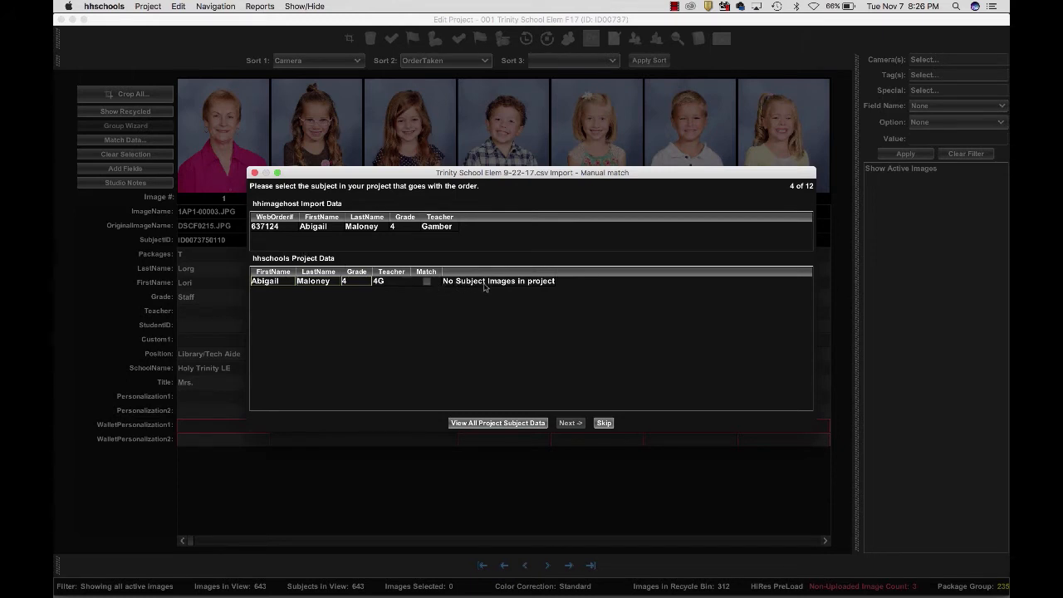
click(427, 282)
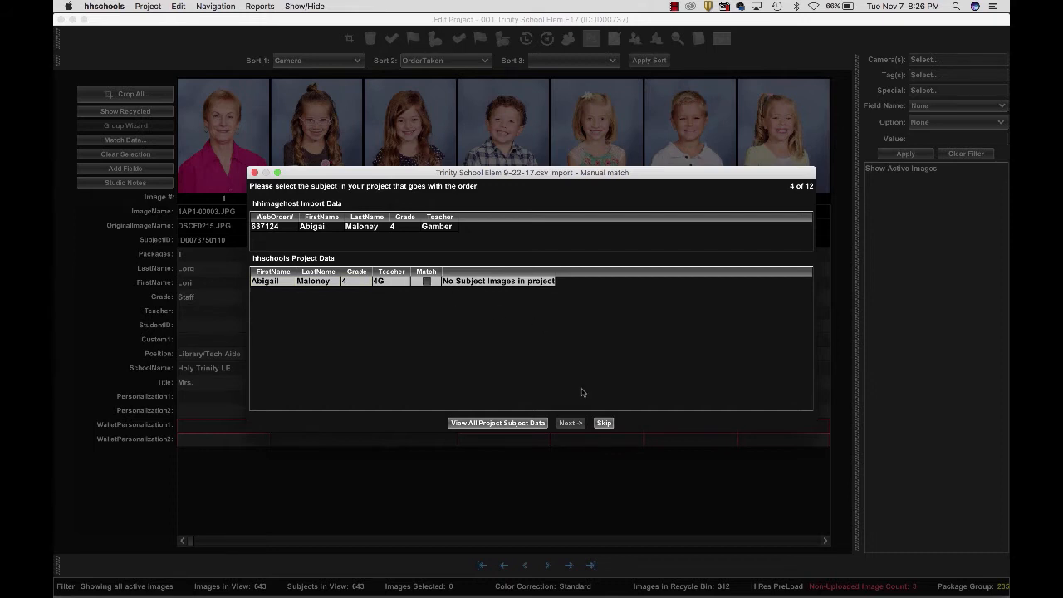
click(604, 423)
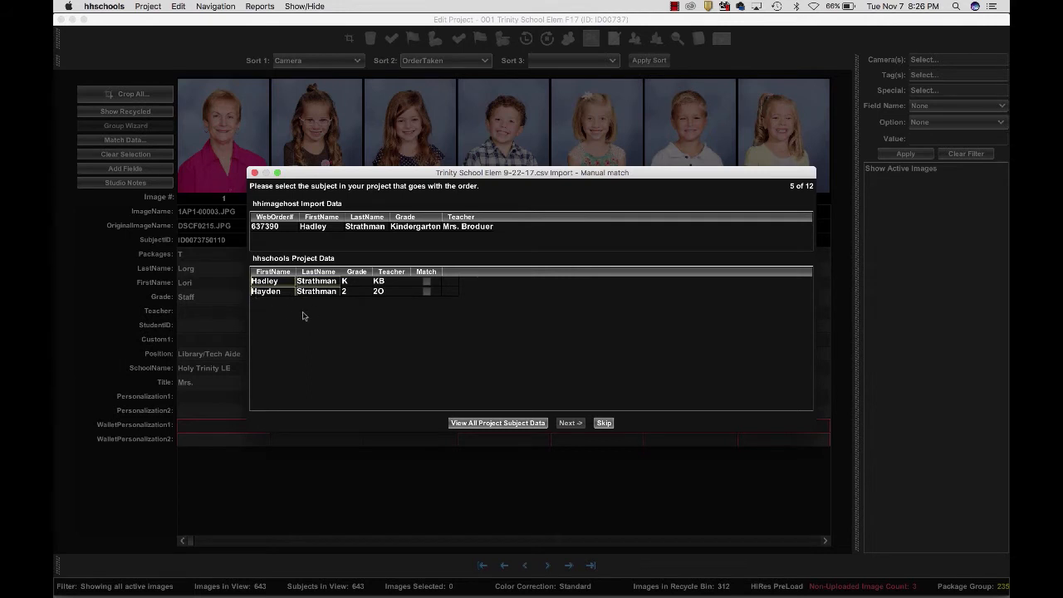
Match the fifth order to its kindergarten subject with teacher code KB, and skip the sixth and seventh orders.
click(426, 283)
click(568, 425)
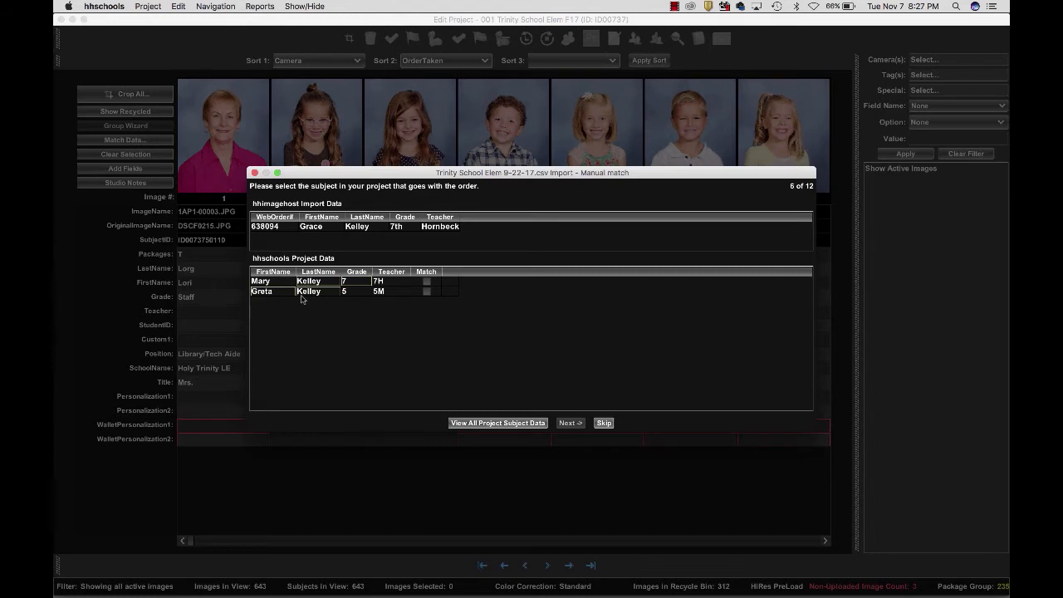
click(604, 423)
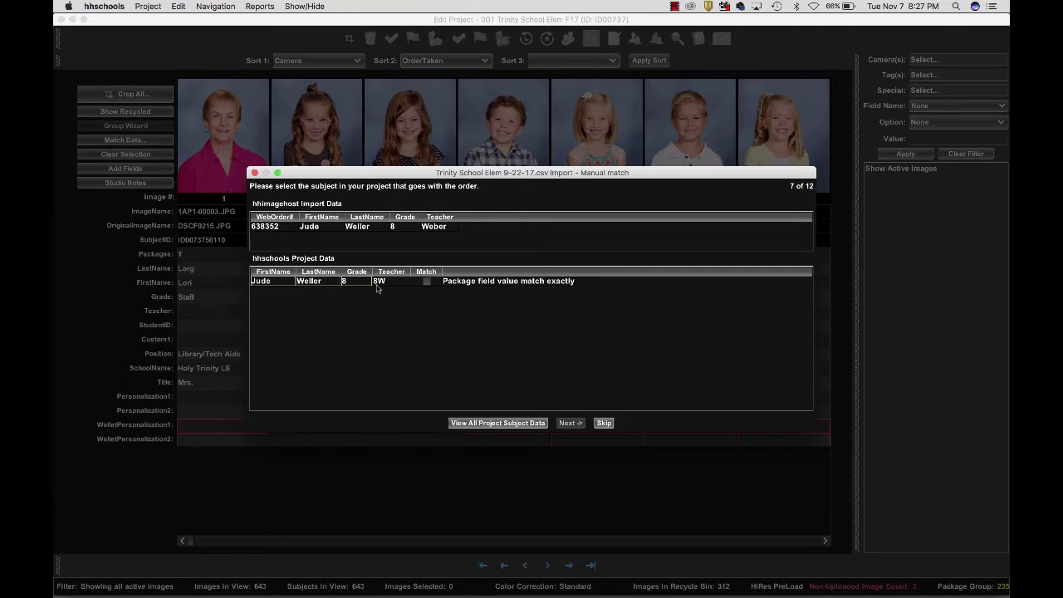
click(490, 282)
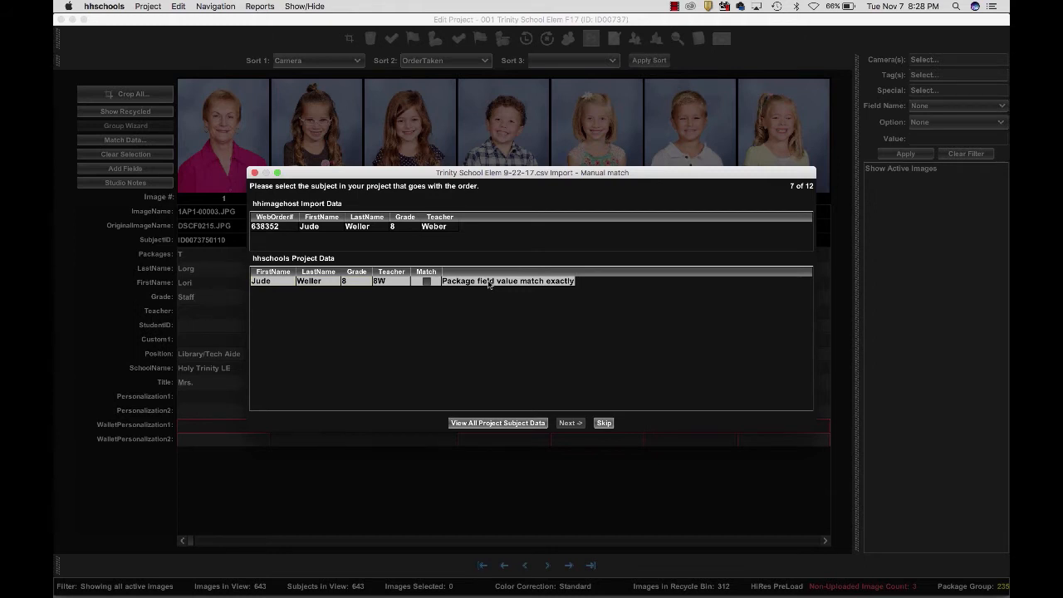
click(603, 424)
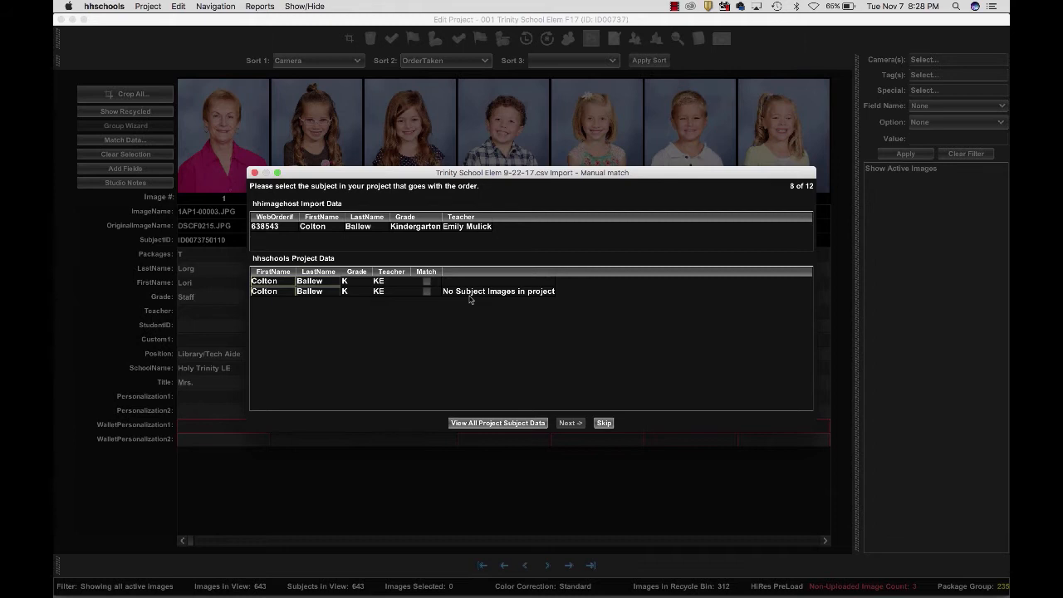
Match the eighth order to its kindergarten KE subject that has project images, and the ninth order to its kindergarten KB subject.
click(426, 281)
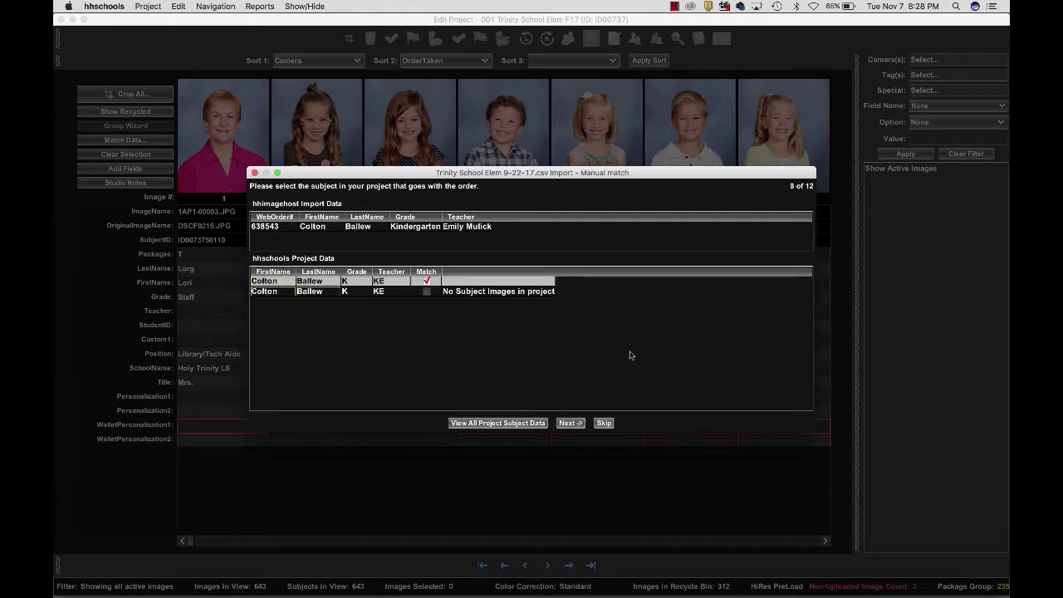
click(572, 423)
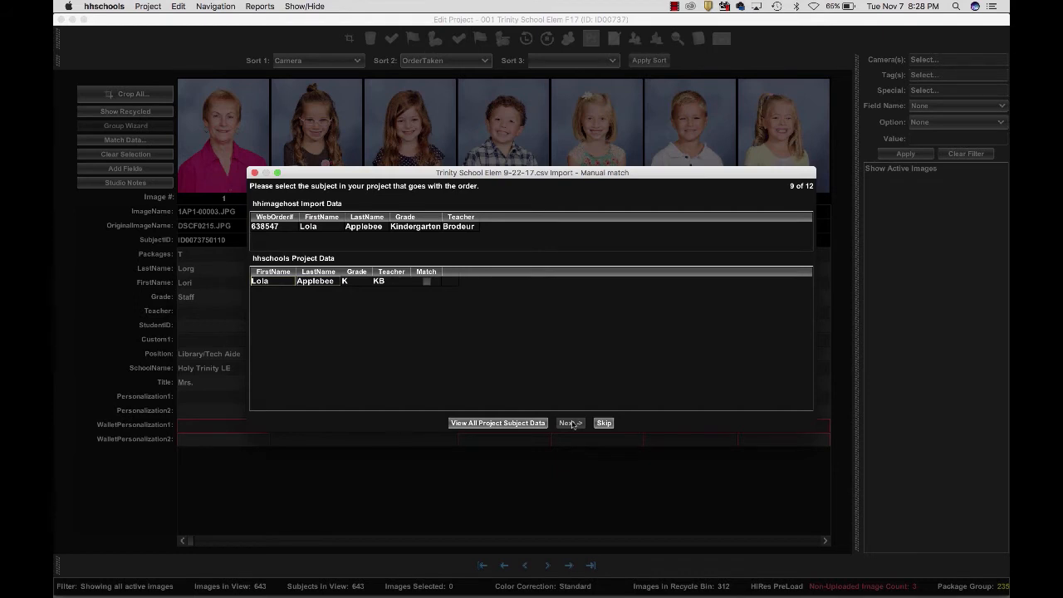
click(427, 281)
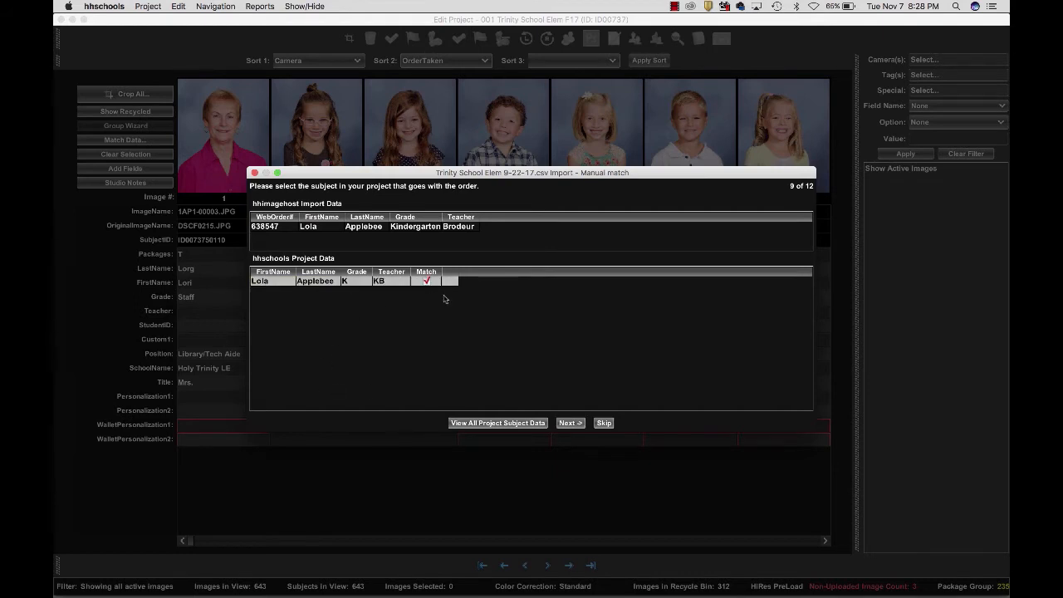
click(570, 423)
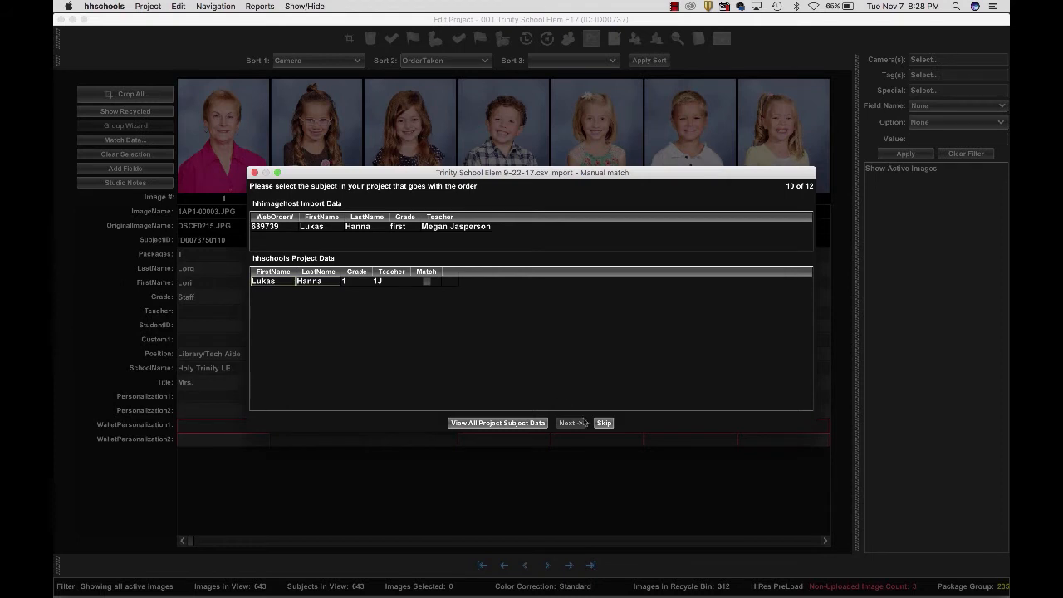
Match the tenth order to its grade 1 subject with teacher code 1J, and the eleventh order to its kindergarten KB subject.
click(426, 282)
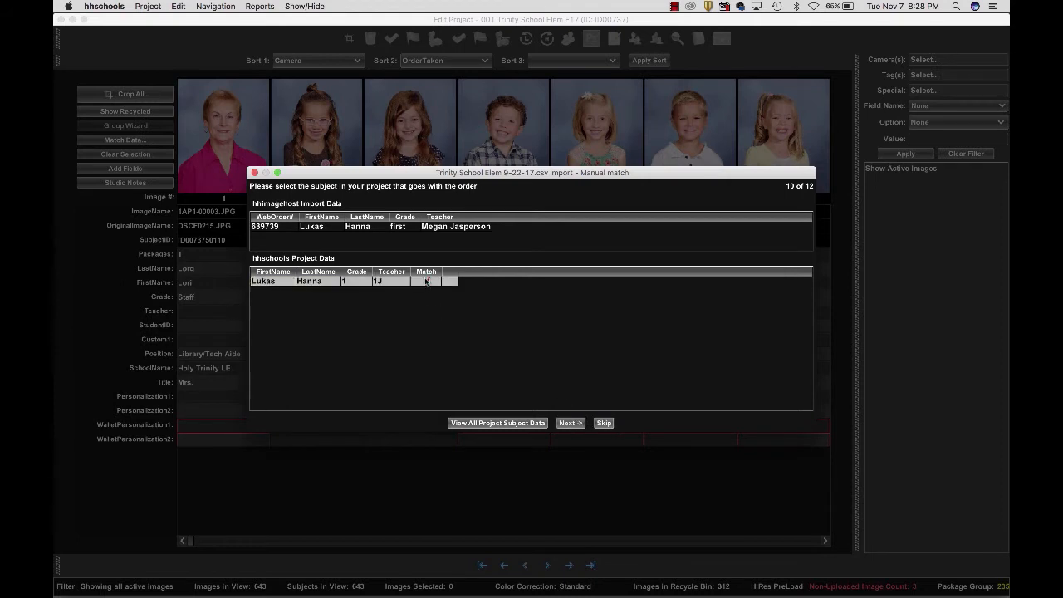
click(570, 424)
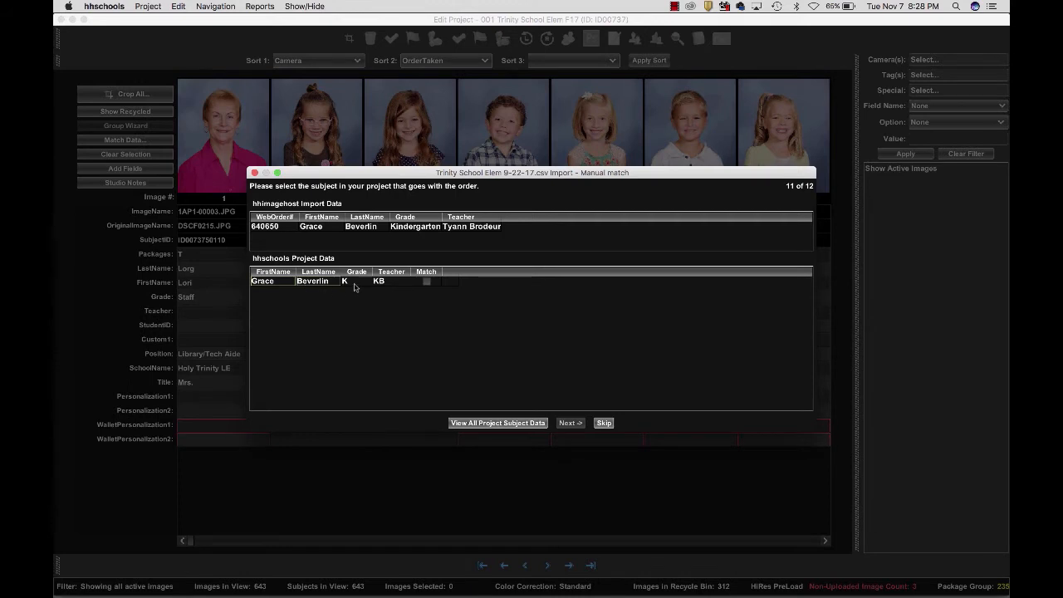
click(426, 282)
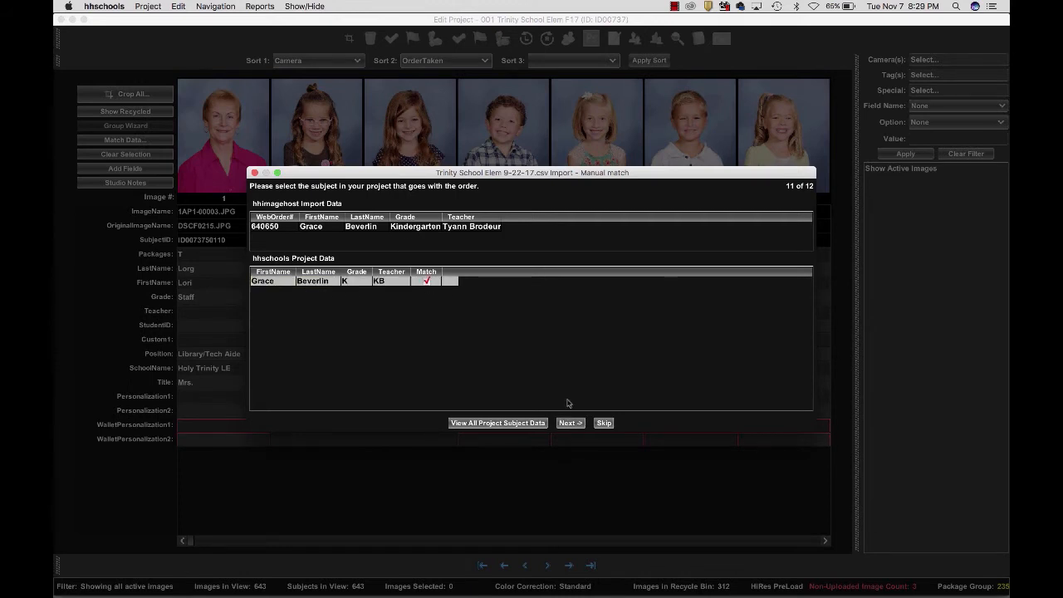
click(569, 423)
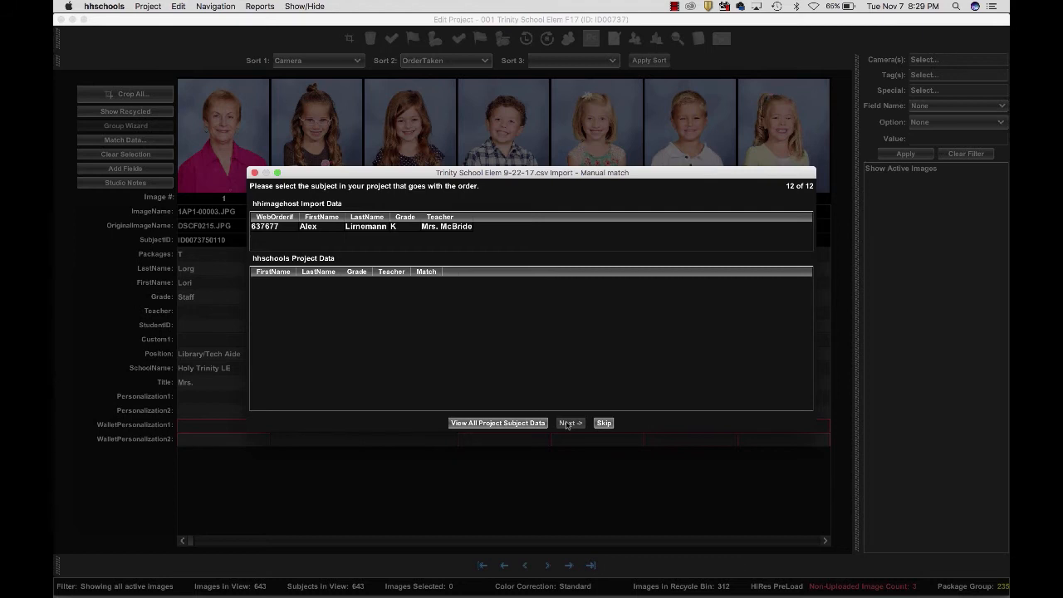
Find the twelfth order's subject under the full first name and corrected surname spelling in all project subject data, and match it to the order.
click(515, 423)
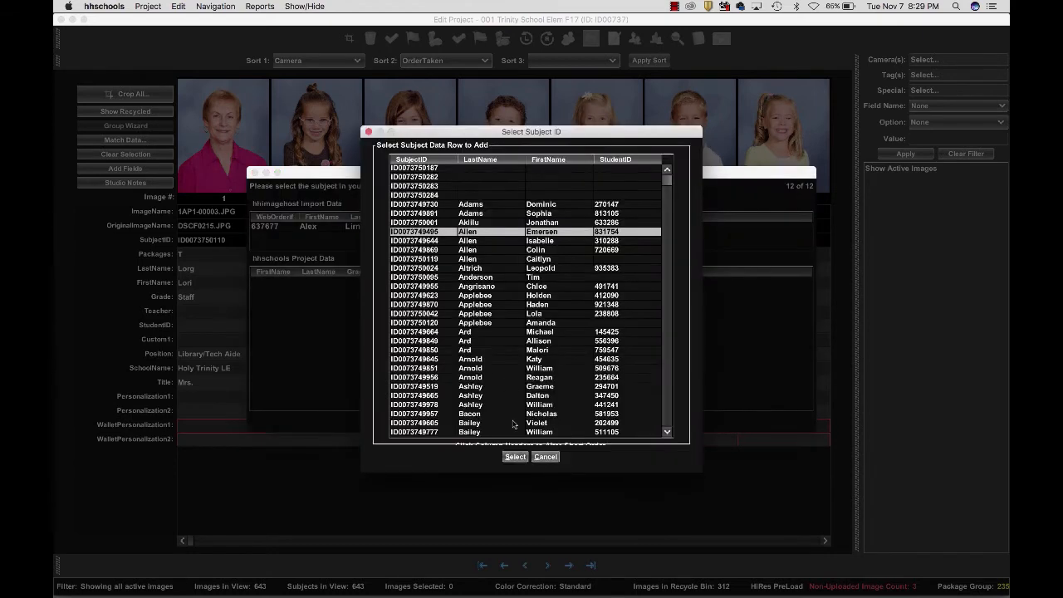
drag(606, 131, 785, 80)
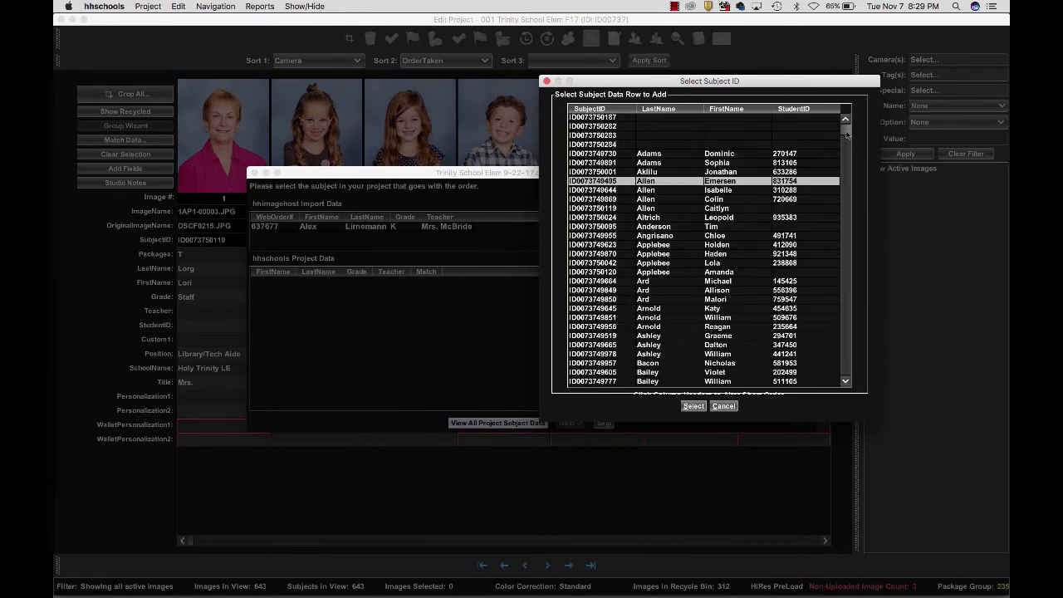
drag(846, 135, 852, 256)
scroll(773, 250, down, 8)
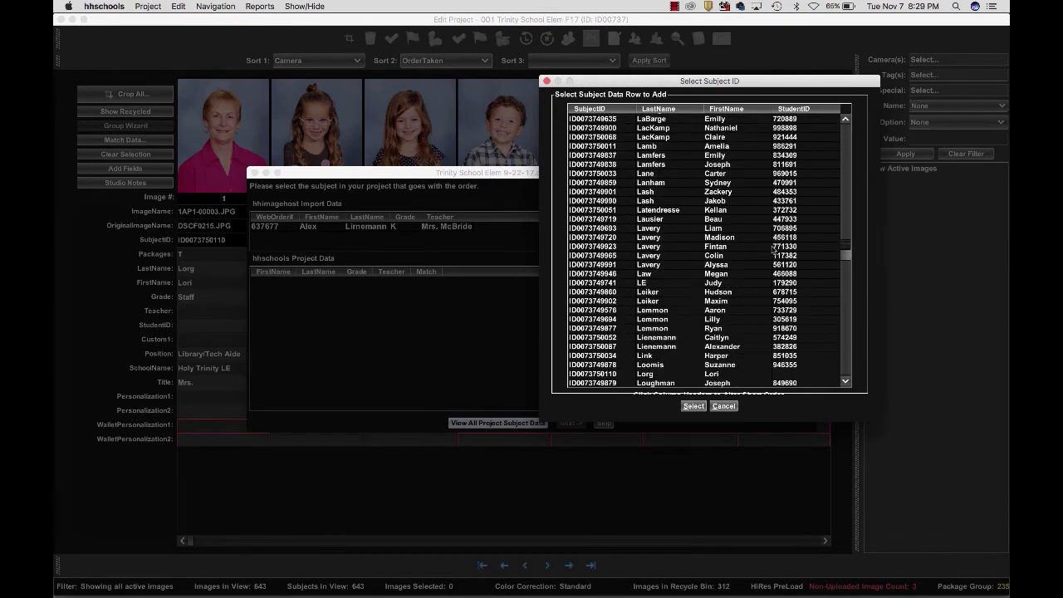
scroll(772, 249, down, 5)
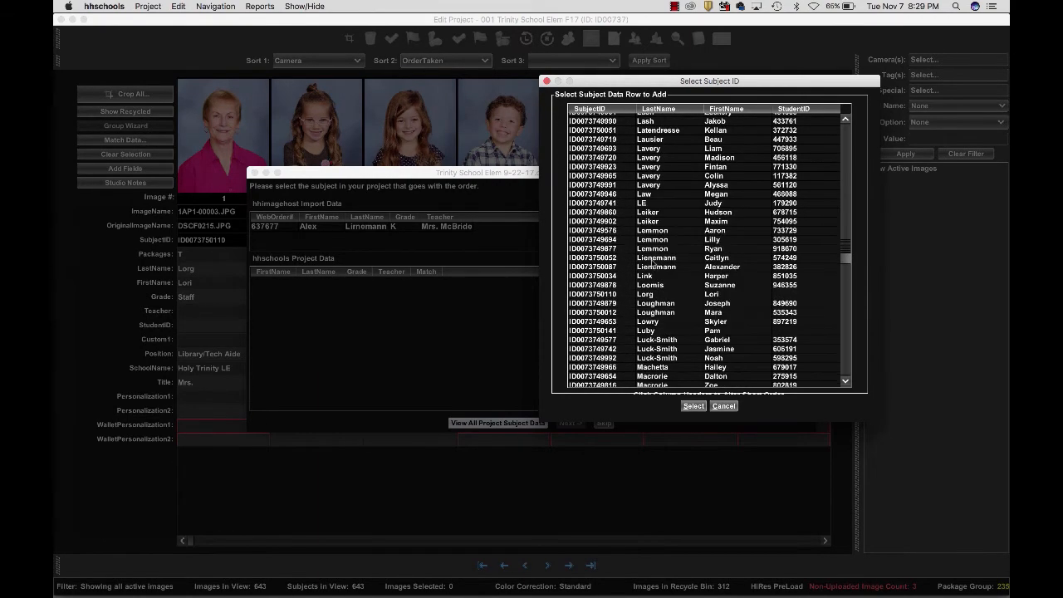
click(654, 260)
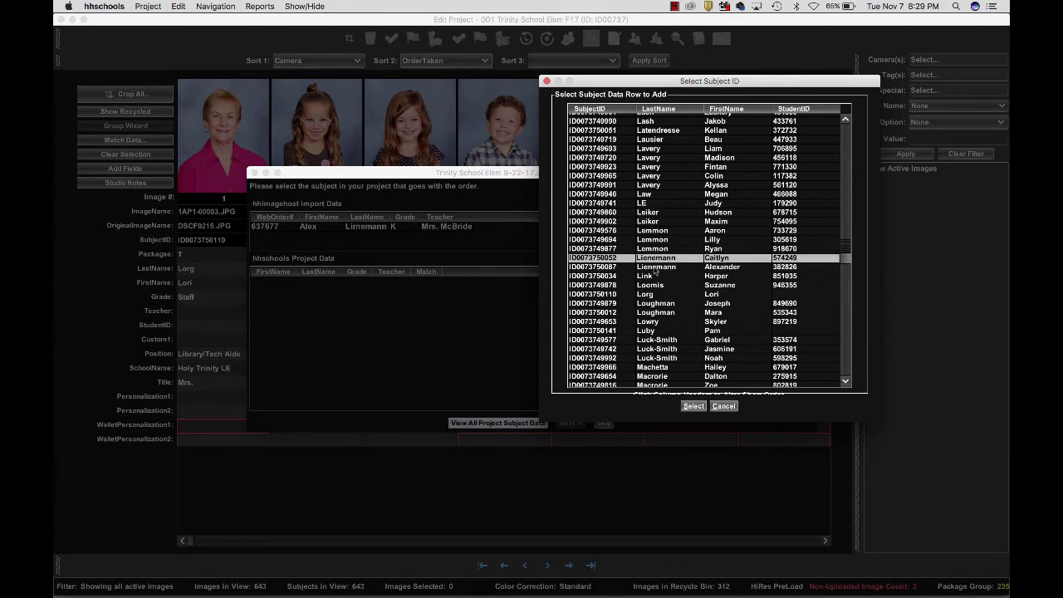
click(656, 267)
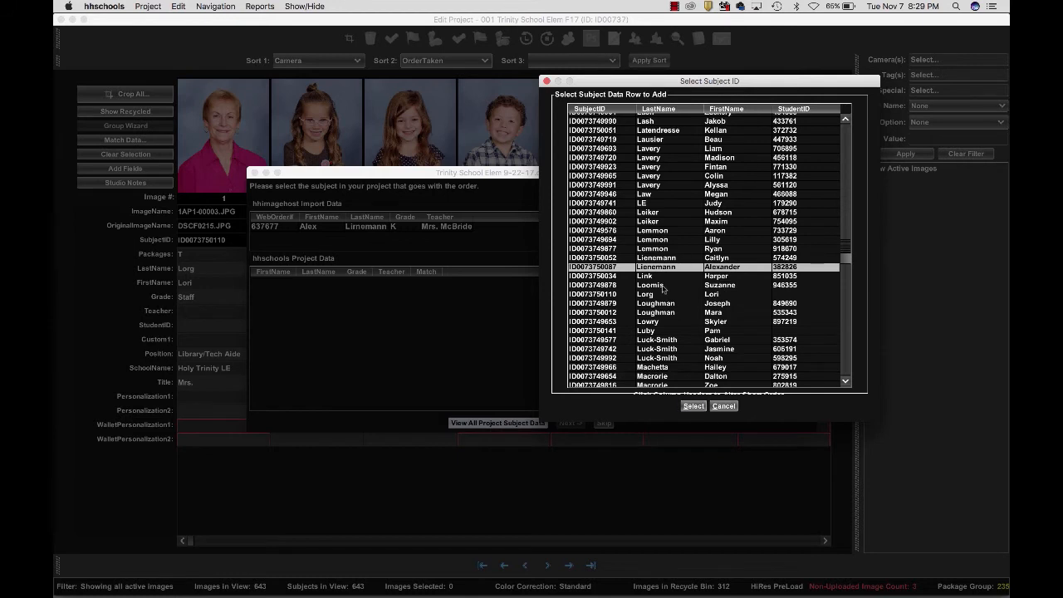
click(694, 405)
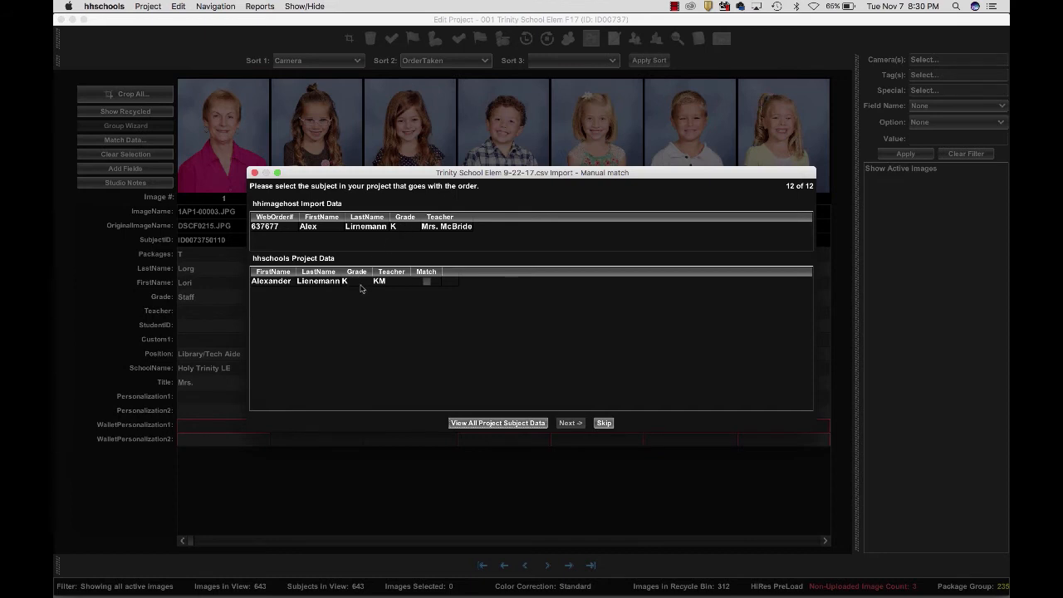
click(428, 281)
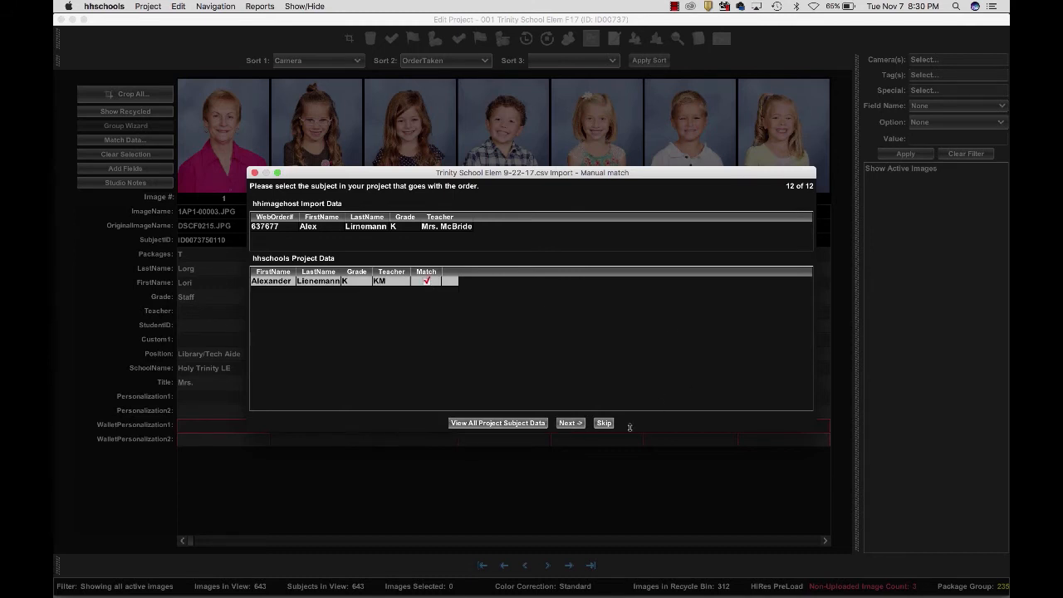
click(570, 423)
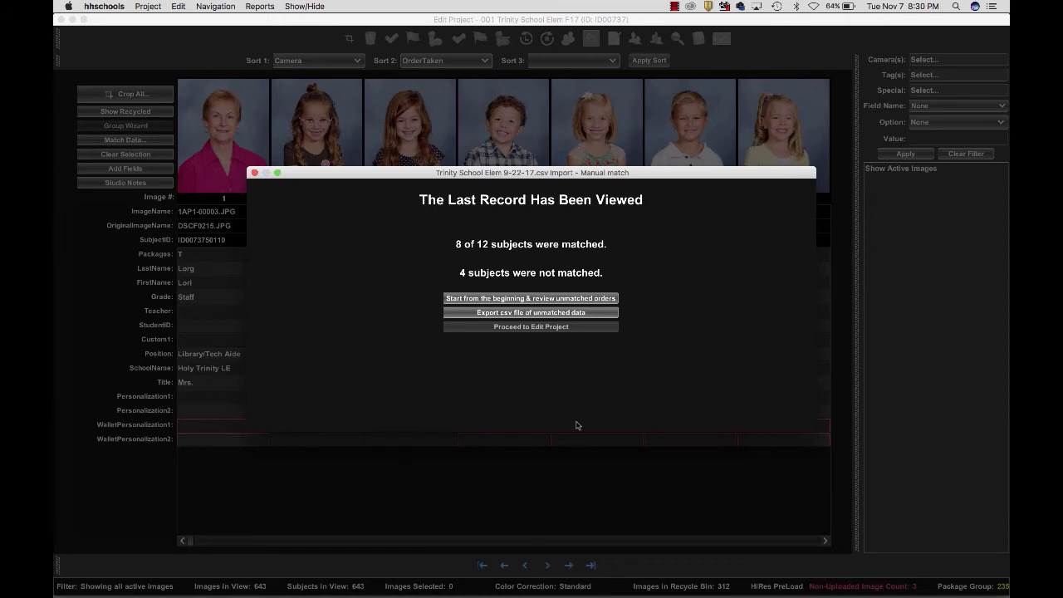
Export the unmatched orders sorted by Grade and Teacher to a comma-delimited file named Unmattched, and proceed to Edit Project.
click(563, 316)
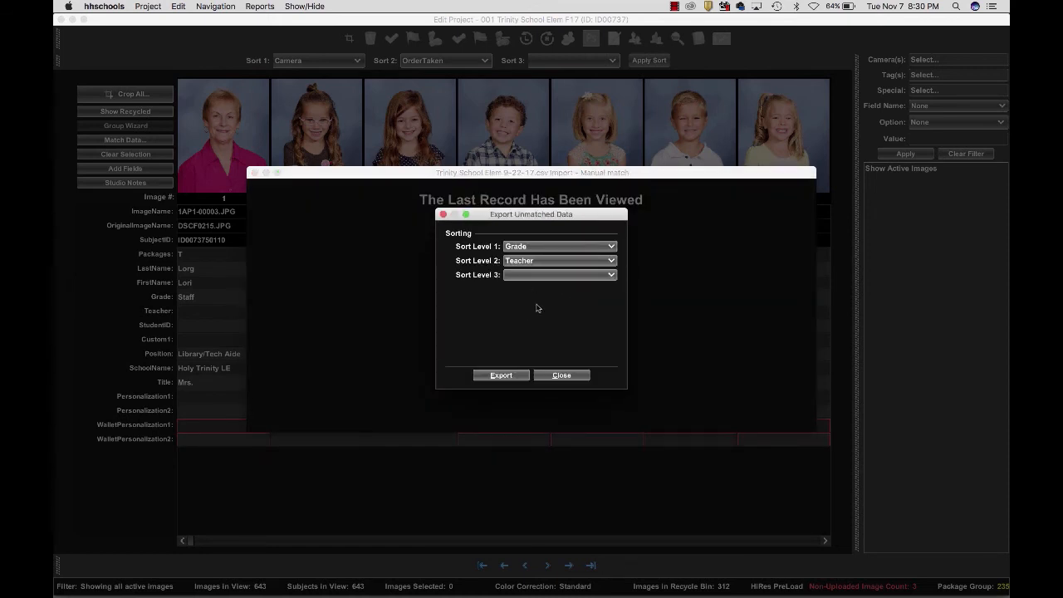
click(512, 375)
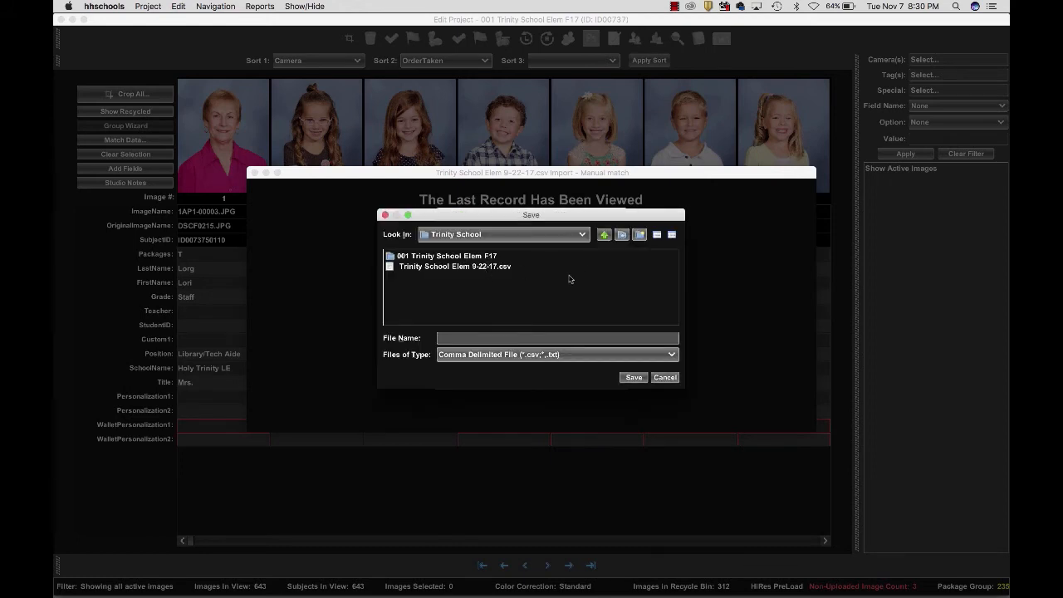
text(Unmattched)
click(633, 377)
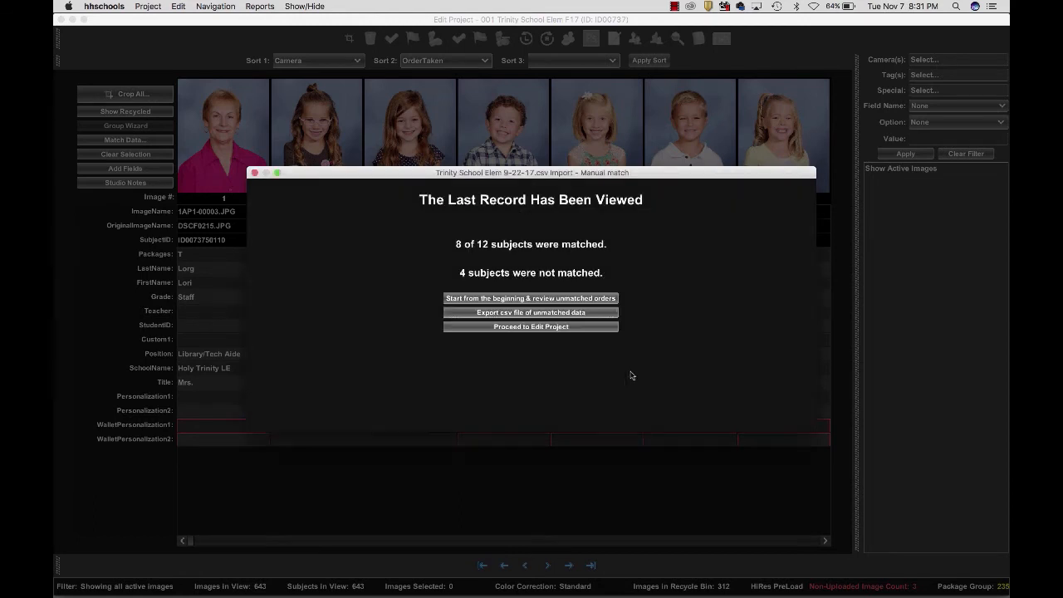
click(560, 332)
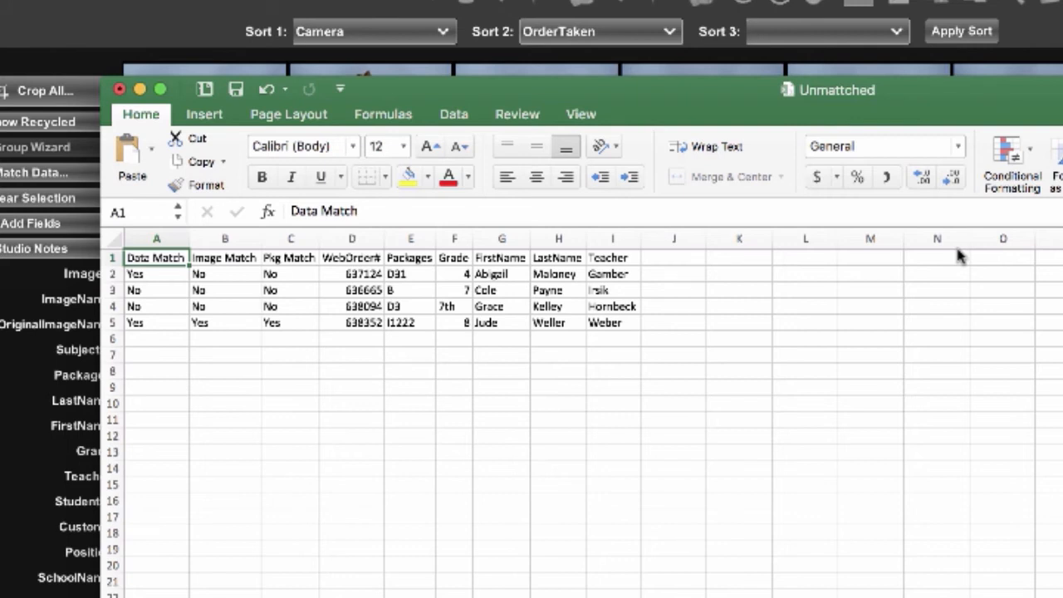
In the Unmattched spreadsheet in Excel, examine the columns from Data Match, Image Match and Pkg Match through Teacher.
click(164, 238)
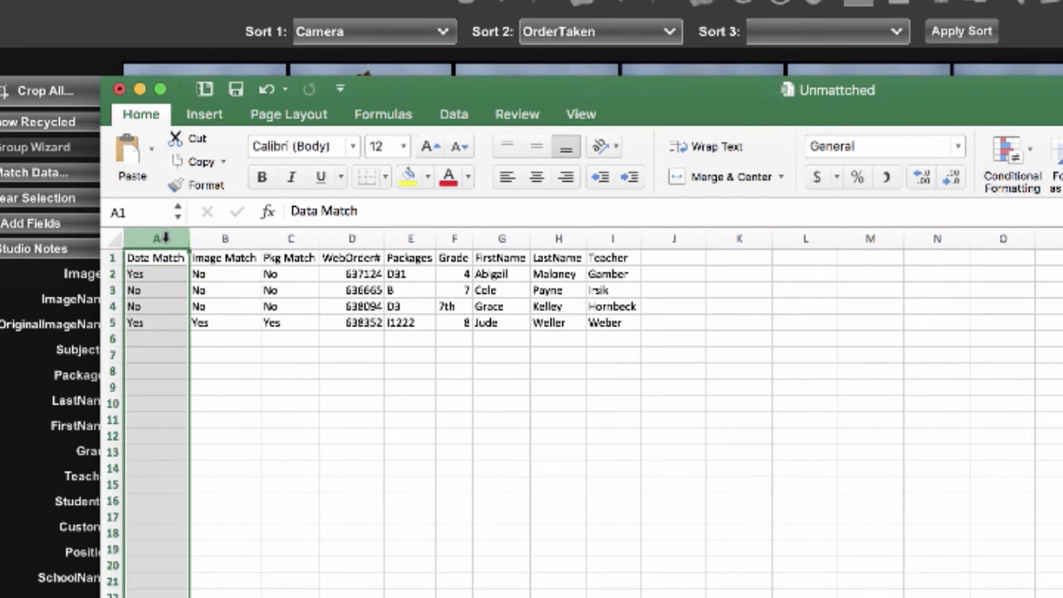
key(Right)
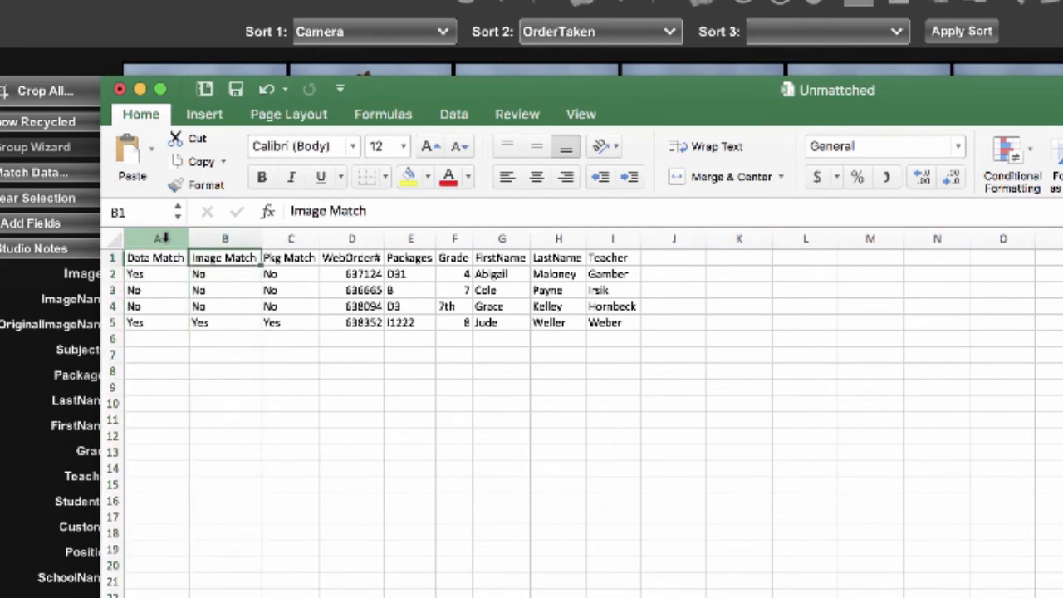
key(Right)
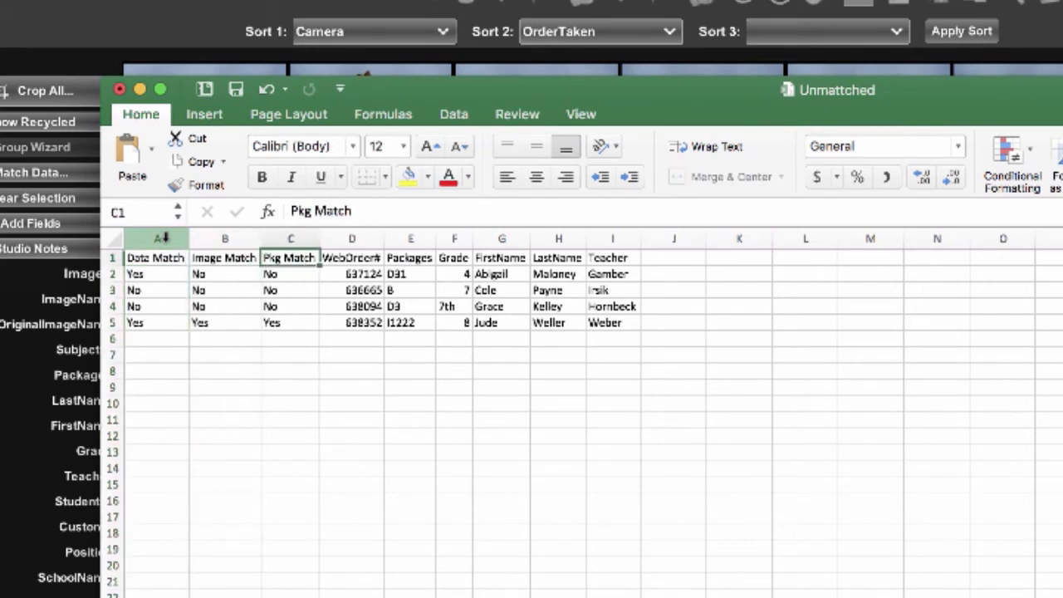
key(Right)
key(Right)
key(Right)
key(Right)
key(Right)
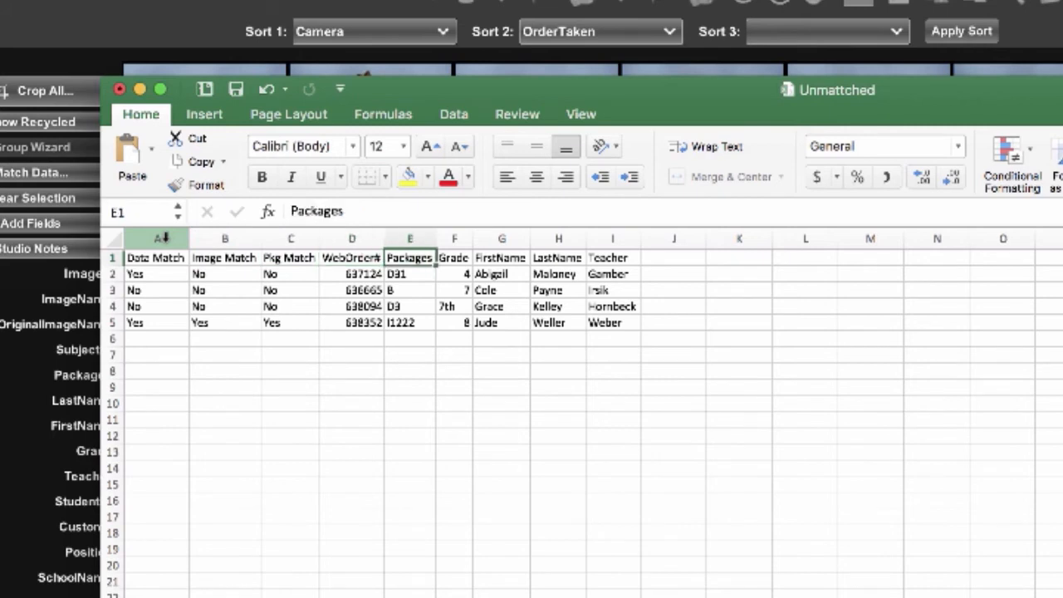
key(Right)
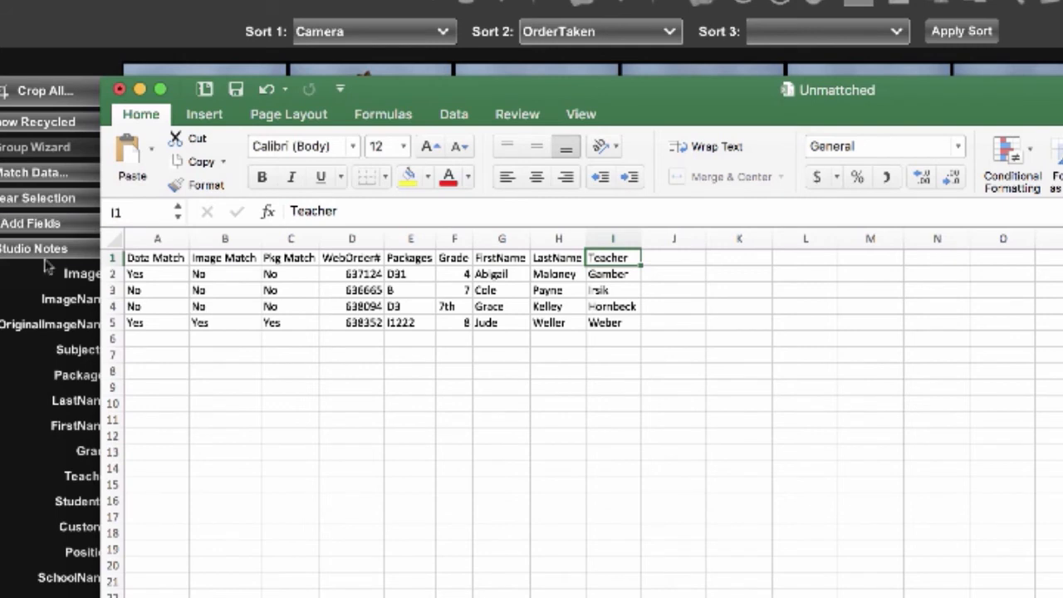
Examine the data, image and package match status of each unmatched order in rows 2 to 5.
click(113, 273)
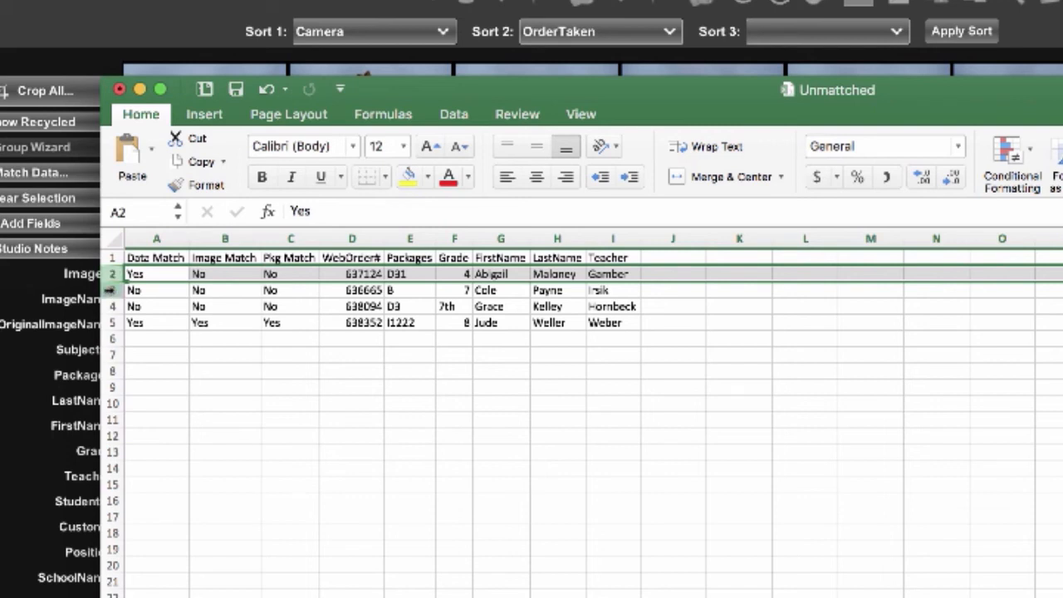
click(113, 290)
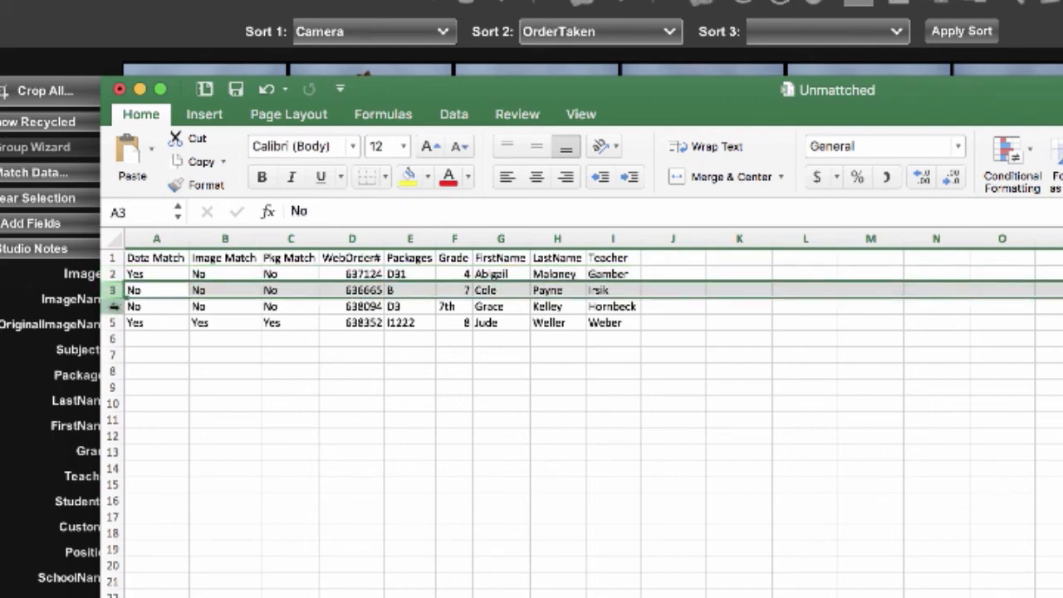
shift+click(114, 306)
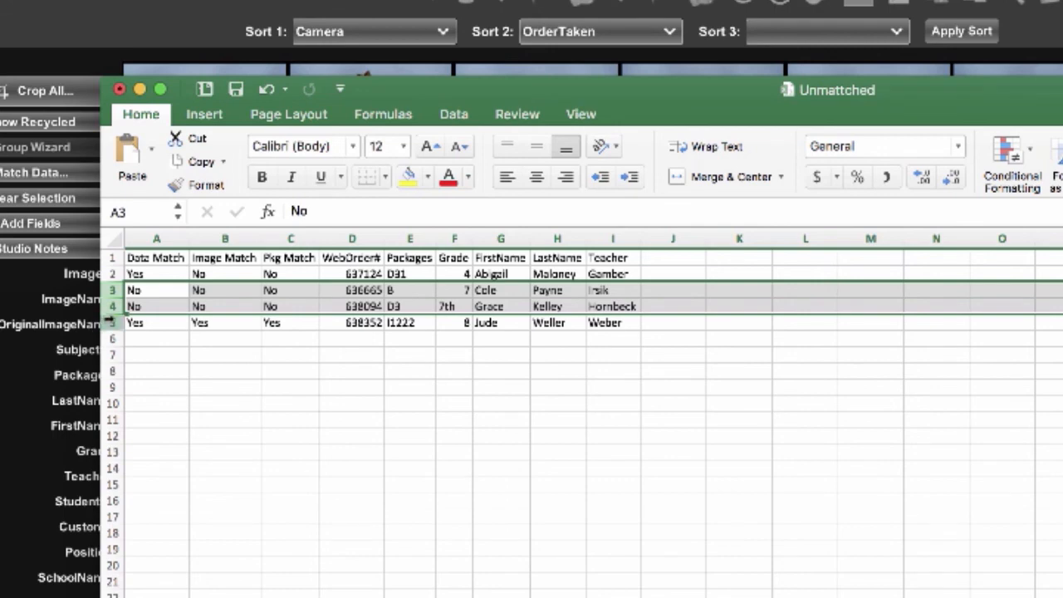
drag(108, 331, 113, 331)
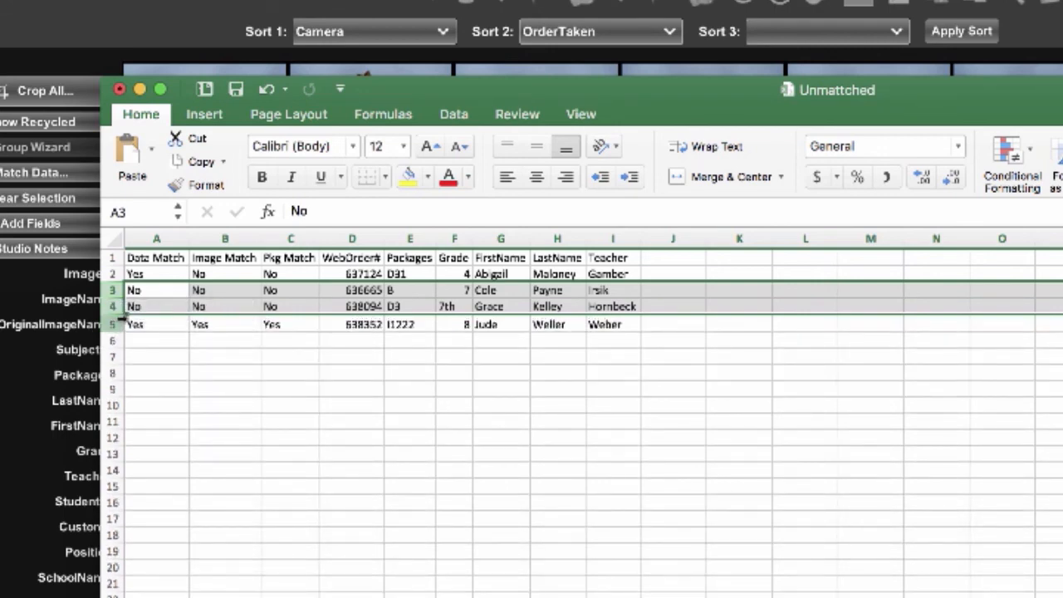
click(110, 324)
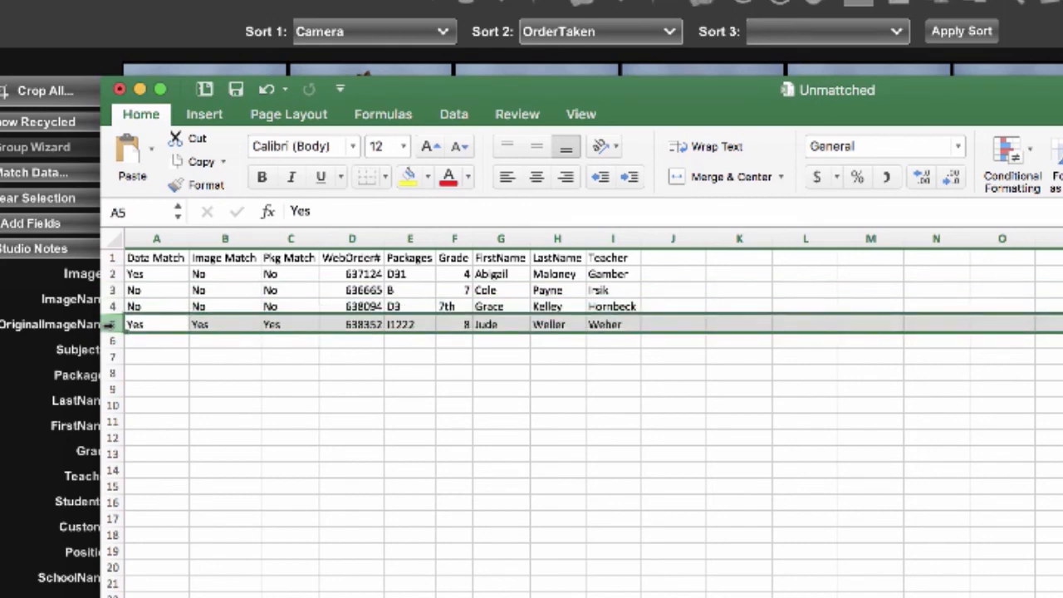